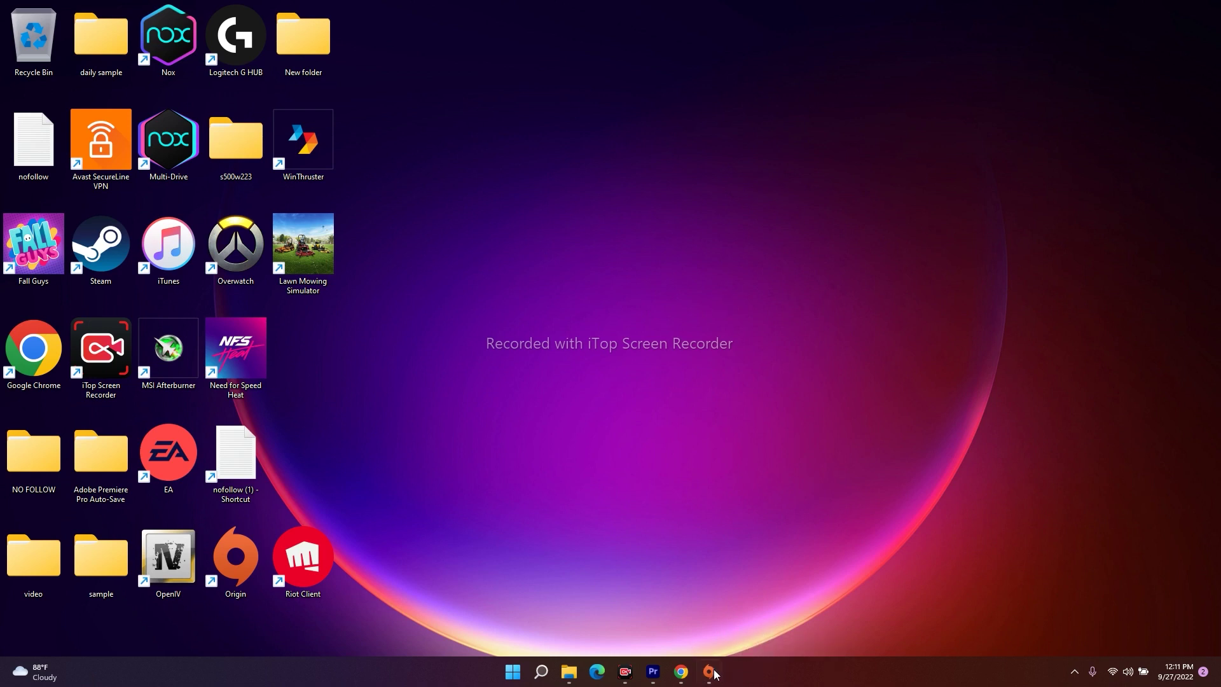
left_click(713, 677)
right_click(714, 679)
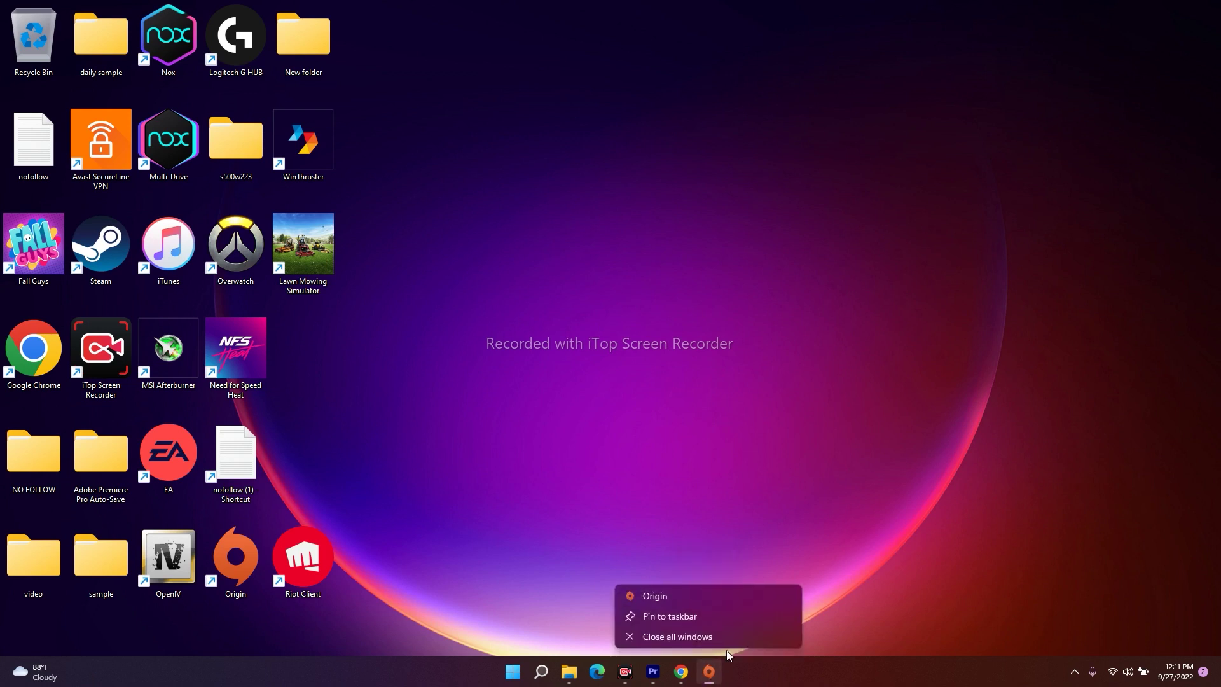
left_click(733, 429)
left_click(161, 463)
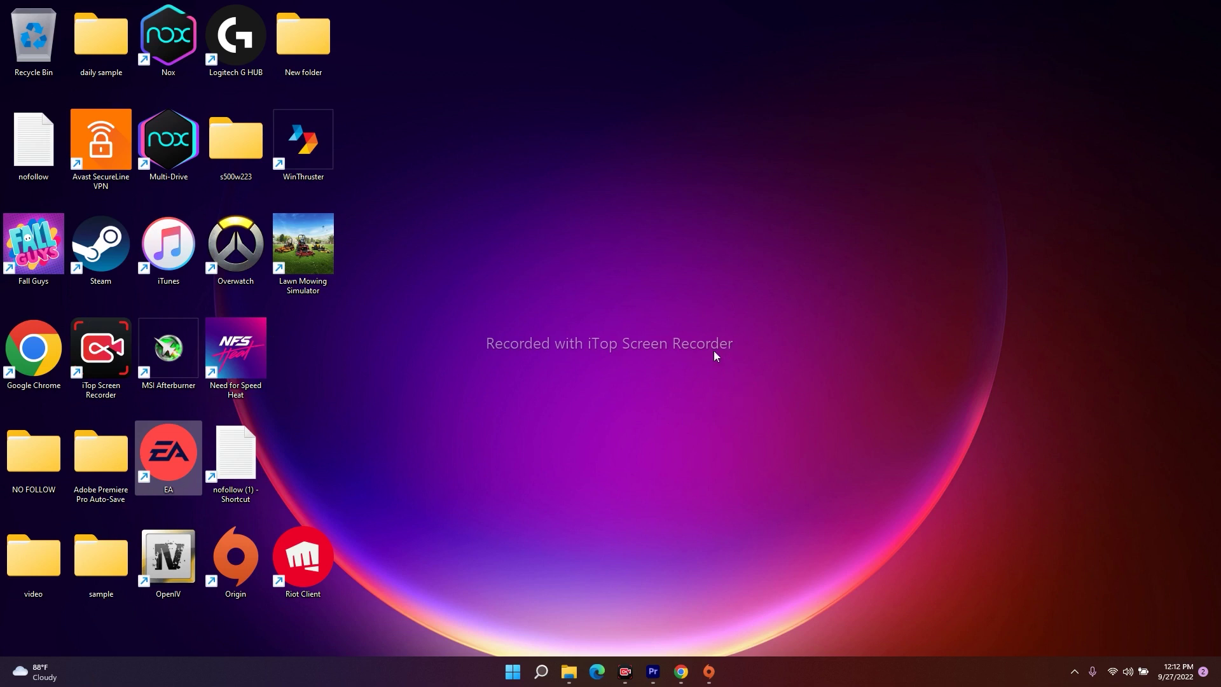
- Search Windows for origin and open the file location of the Origin app
left_click(541, 671)
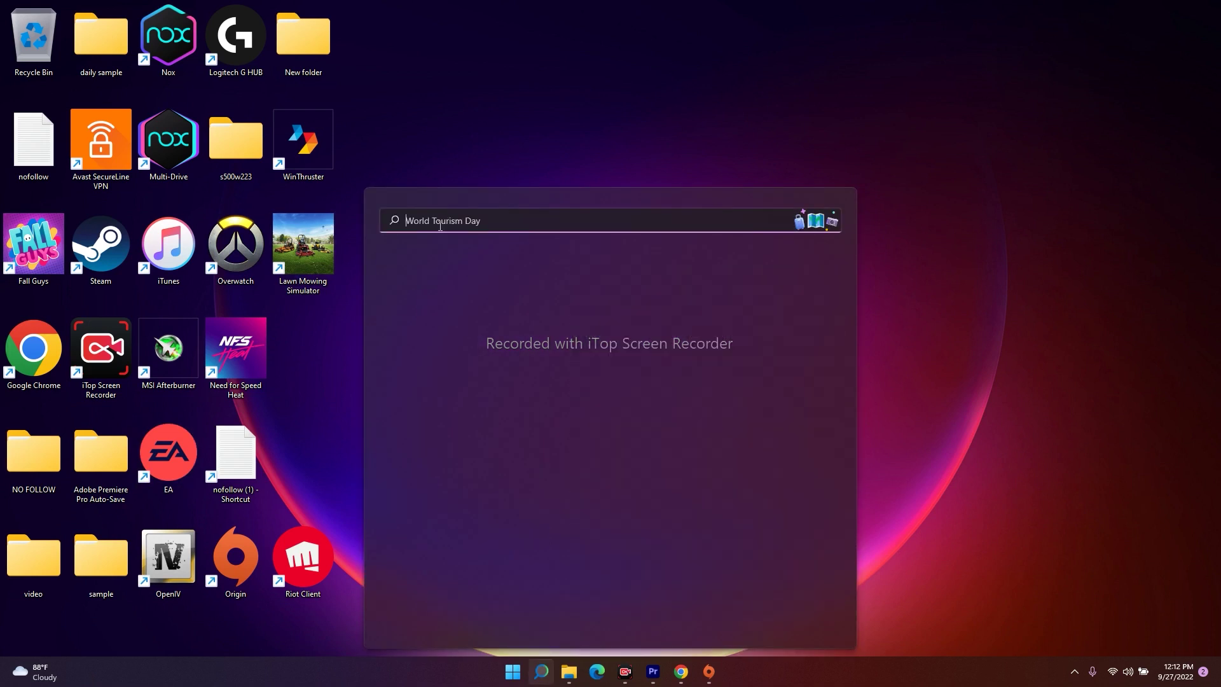
type("origin")
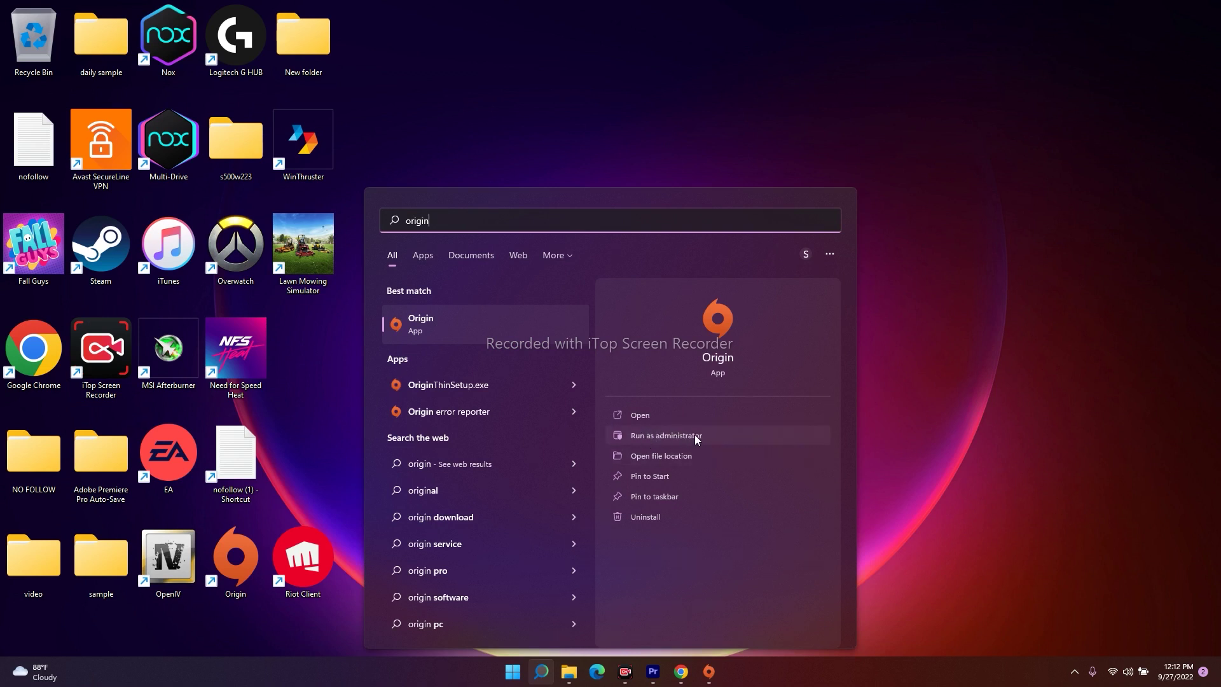
left_click(665, 455)
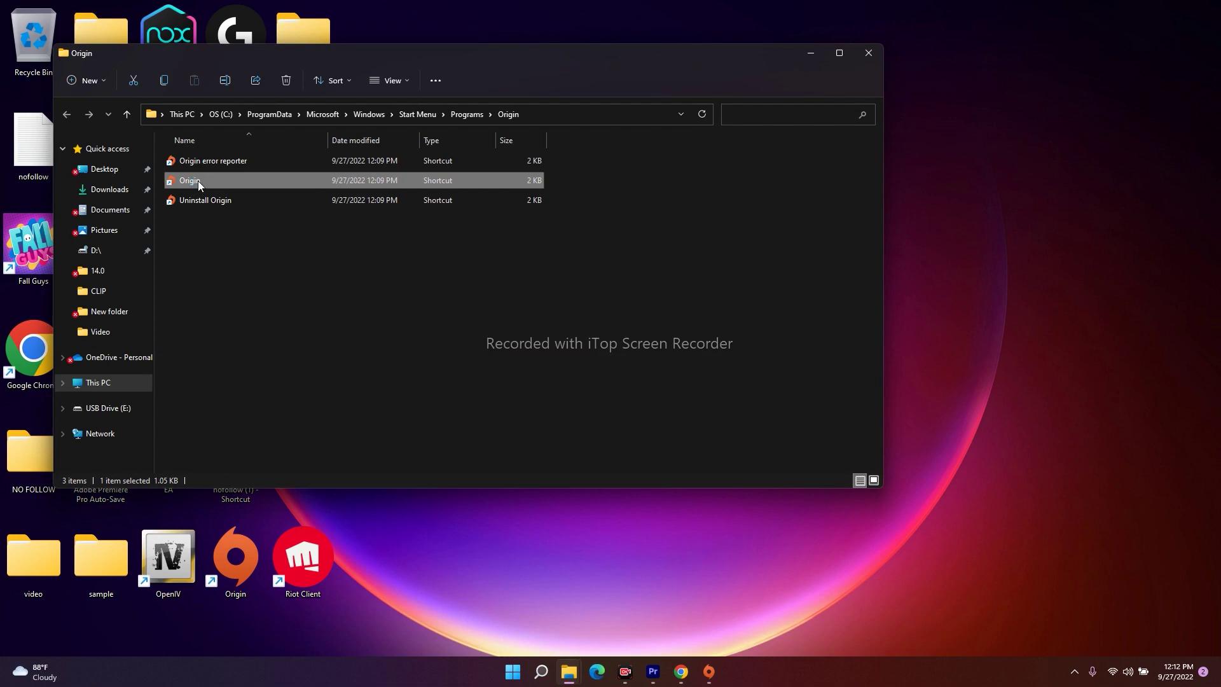
- Try enabling Run this program as an administrator in the Origin shortcut's compatibility properties, cancelling the dialog and closing the folder
right_click(197, 181)
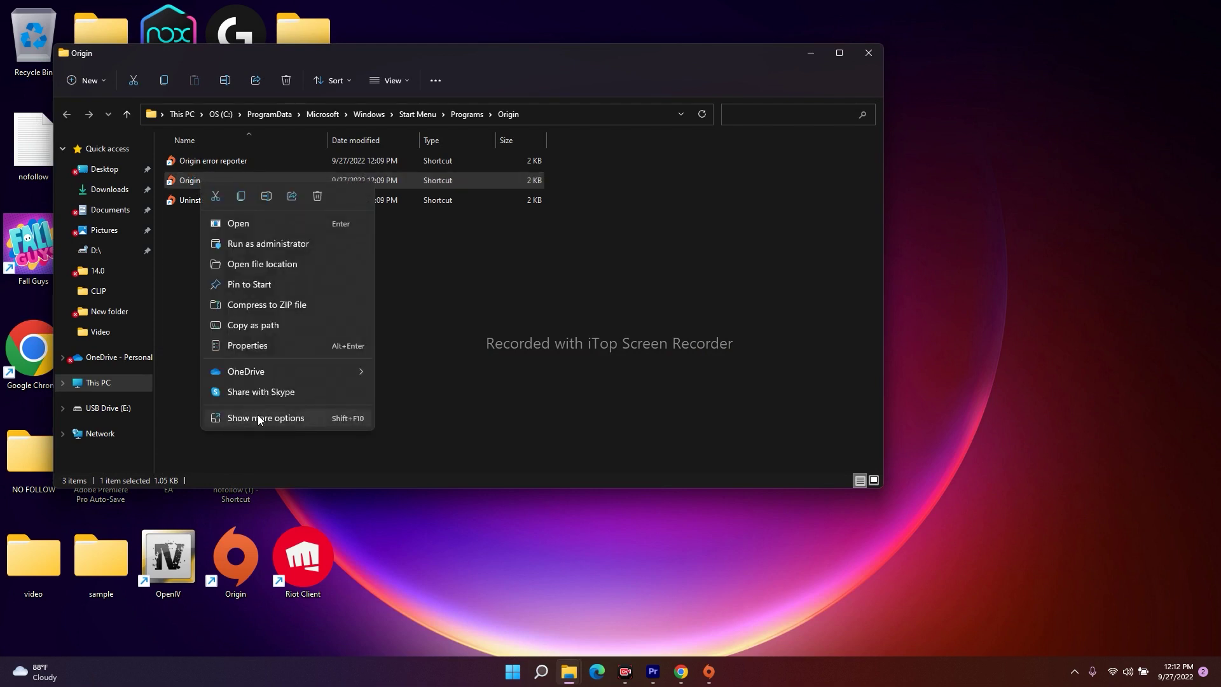
left_click(258, 417)
left_click(300, 407)
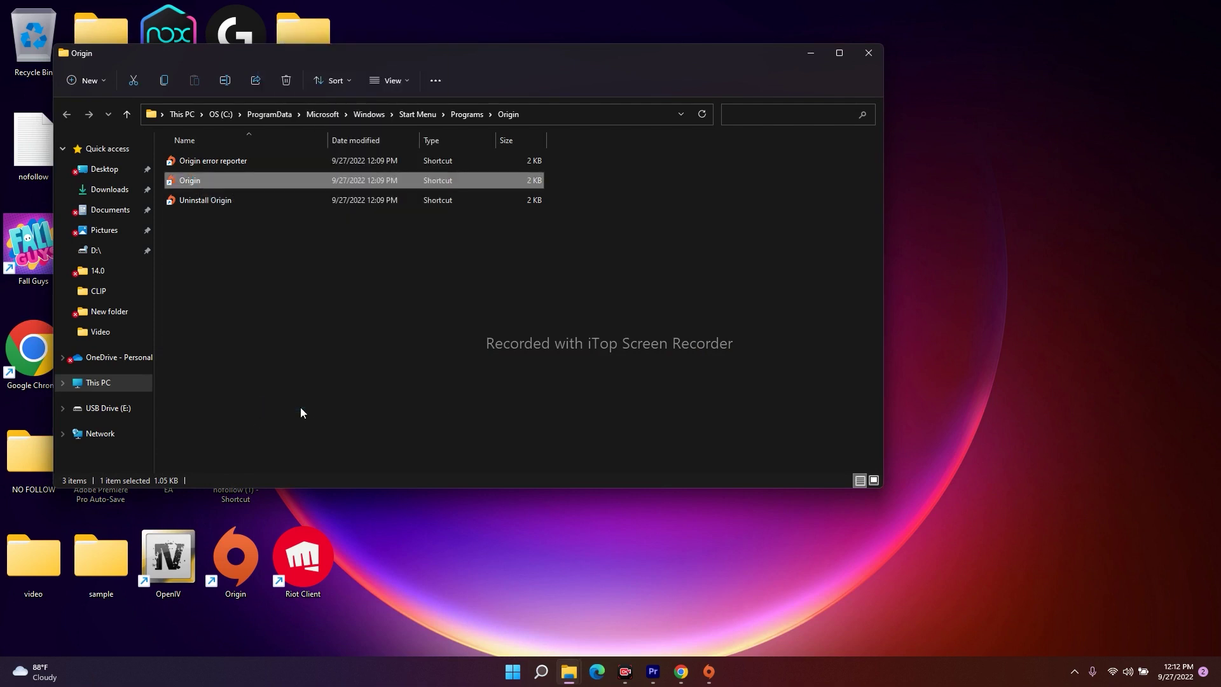
left_click(386, 222)
left_click_drag(320, 192, 713, 138)
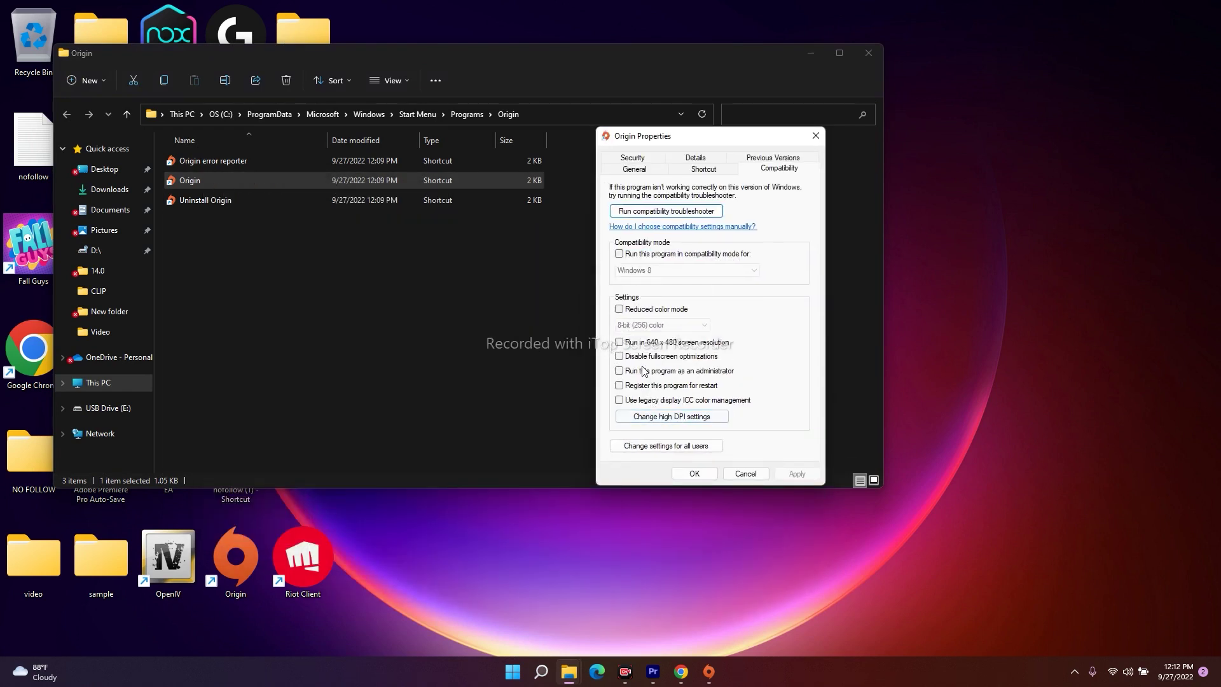
left_click(682, 372)
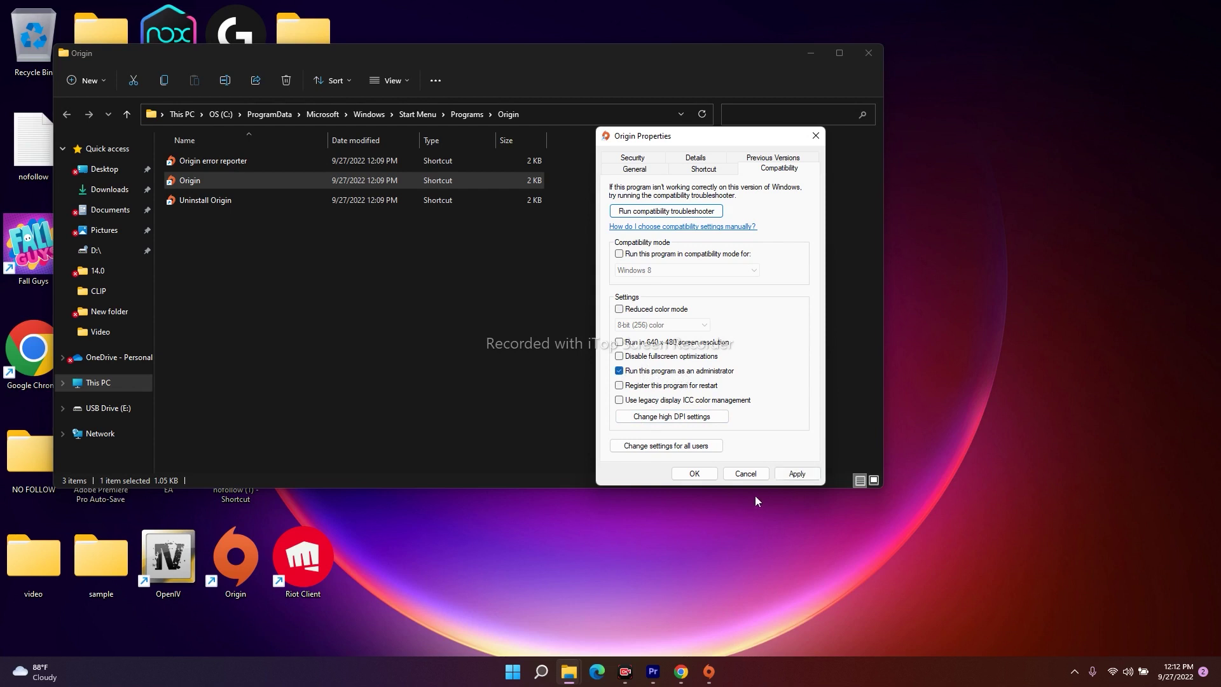
left_click(695, 474)
left_click(364, 280)
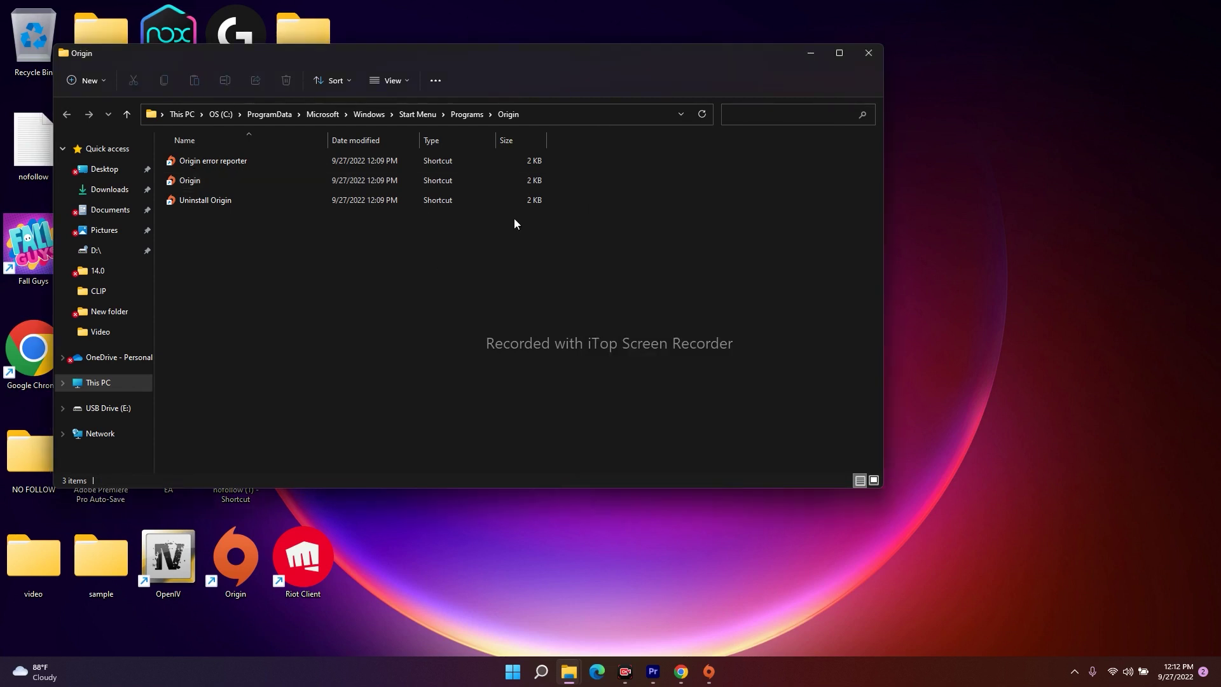
left_click(877, 56)
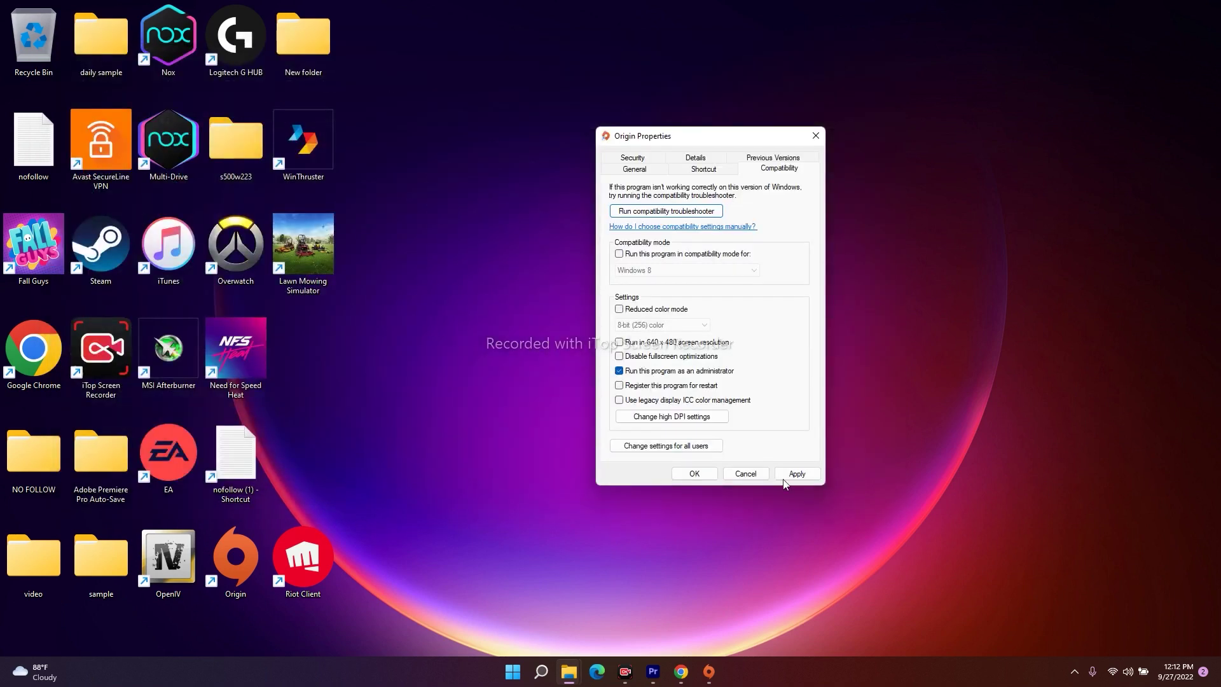
left_click(748, 476)
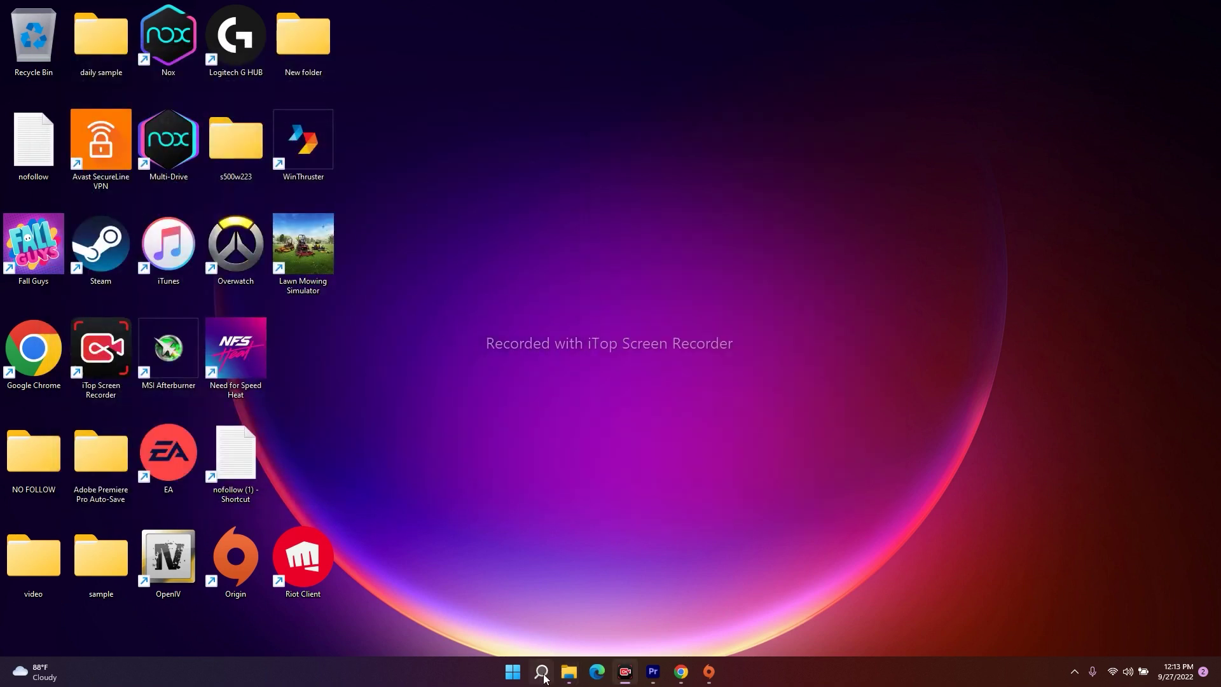
left_click(541, 671)
type("ea")
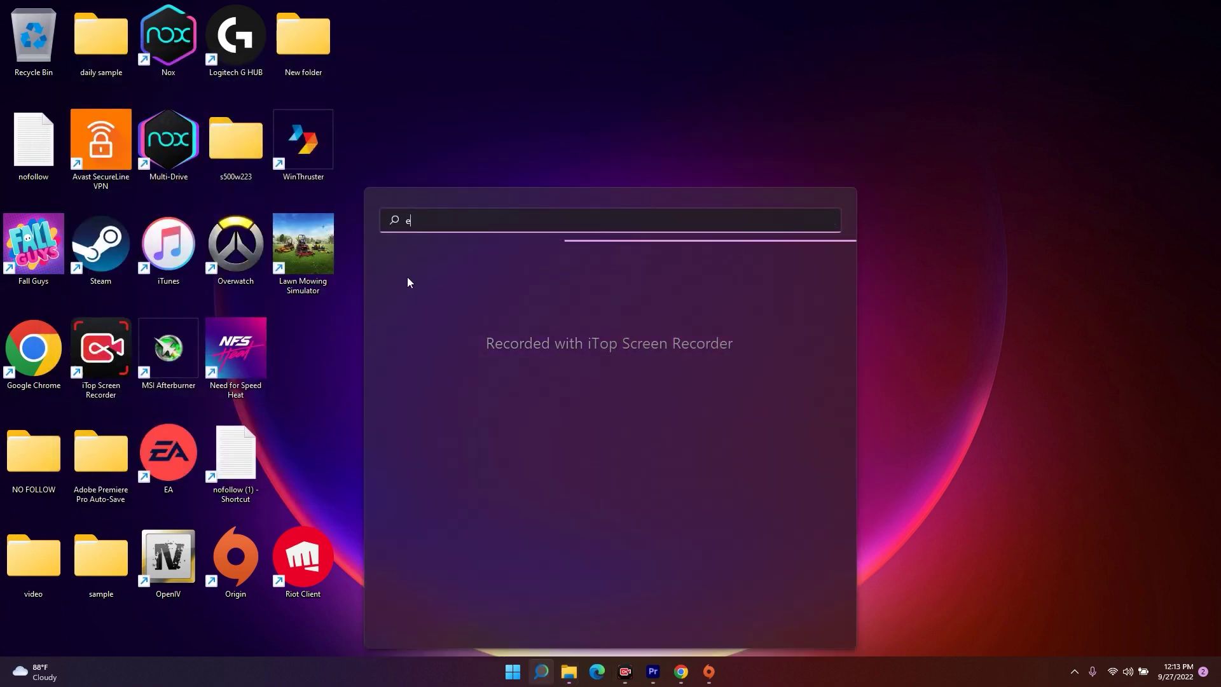
key("BackSpace")
key("BackSpace")
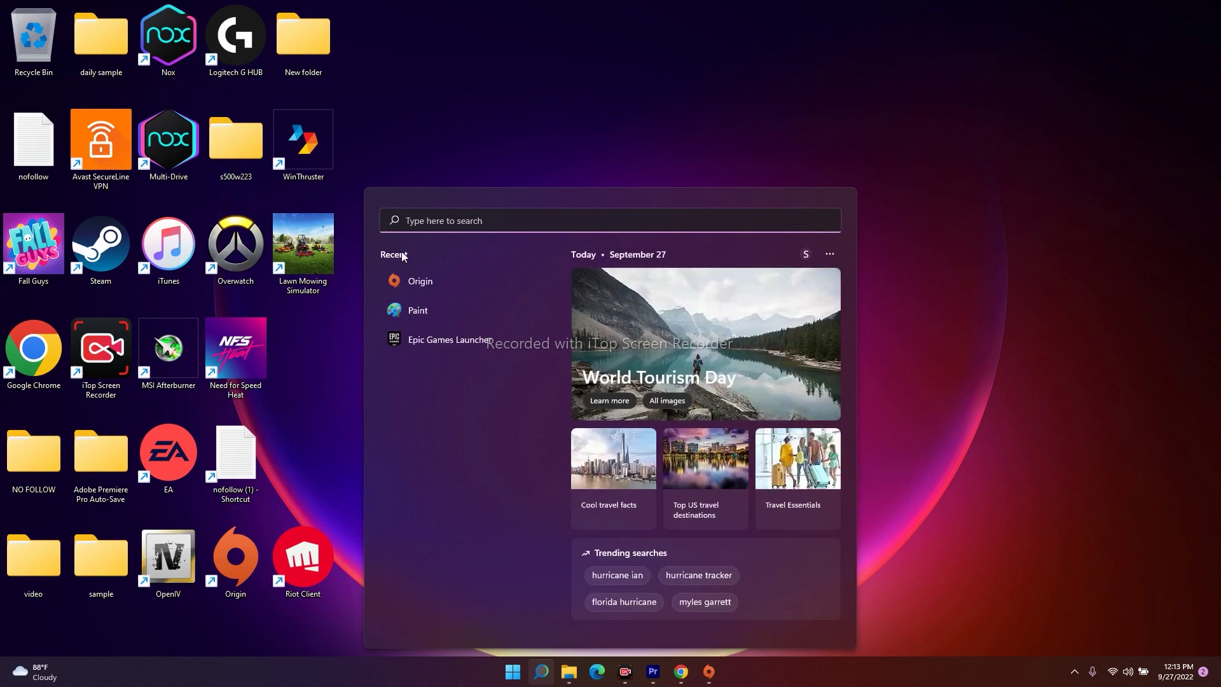
type("EA")
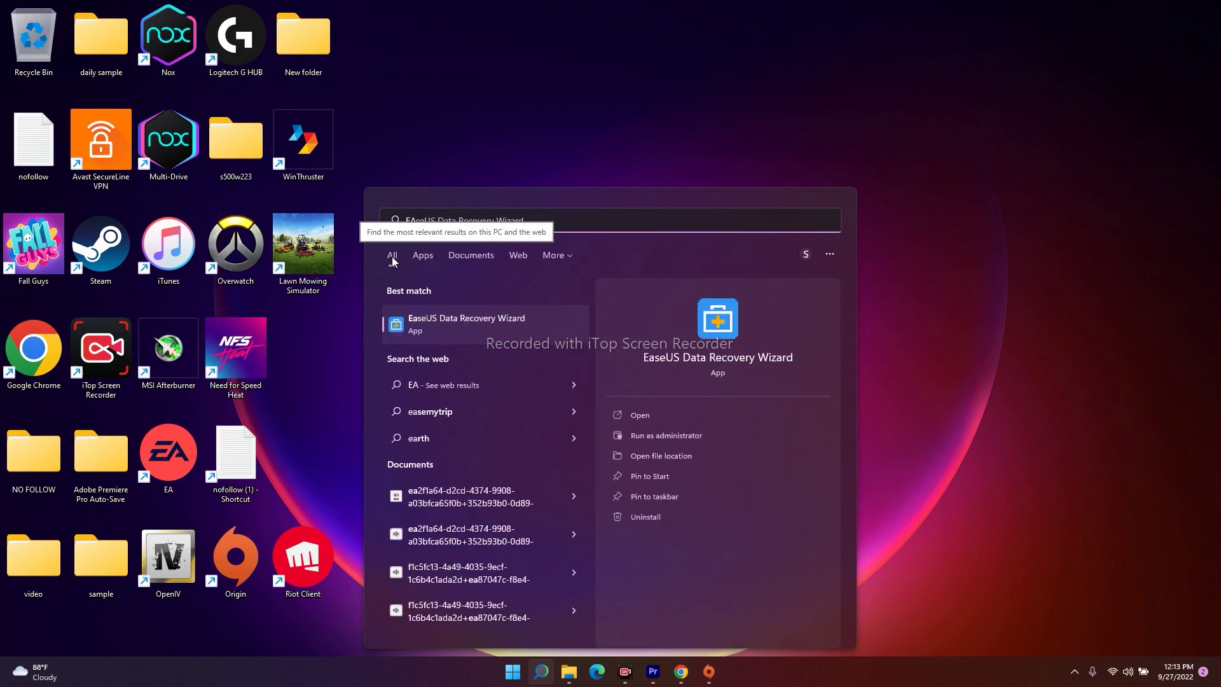
left_click(608, 131)
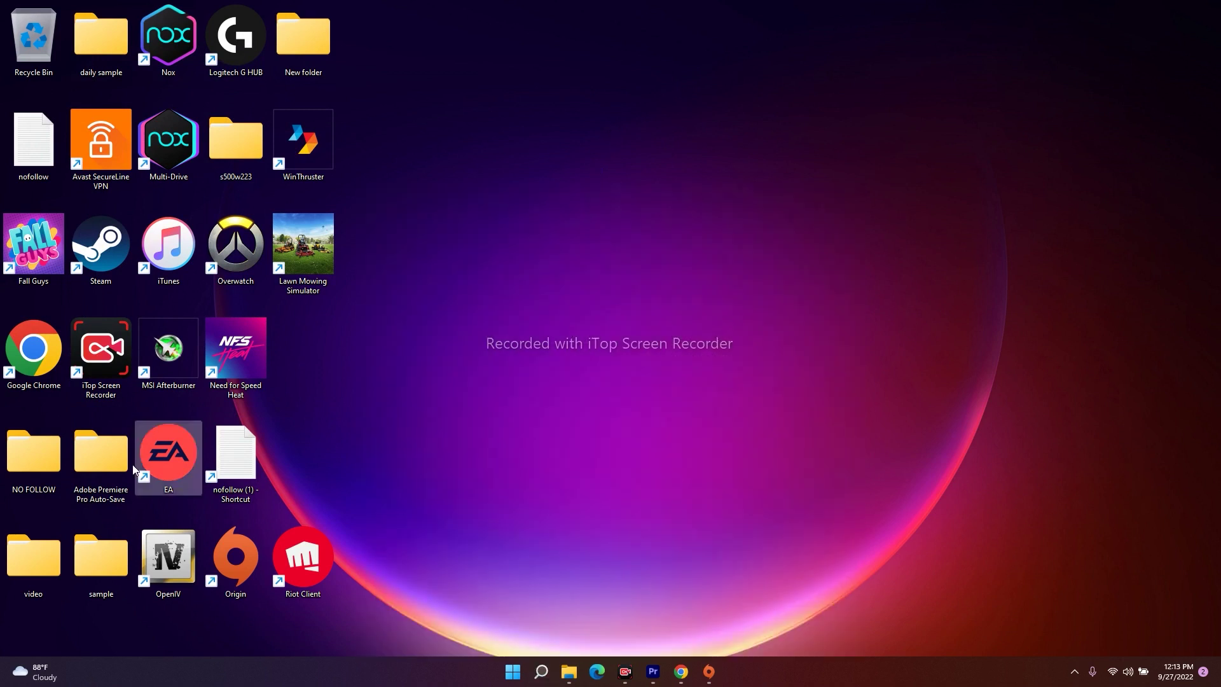
- Try enabling Run this program as an administrator for EALauncher in the EA desktop shortcut's file location, dismissing its properties and the folder
right_click(174, 468)
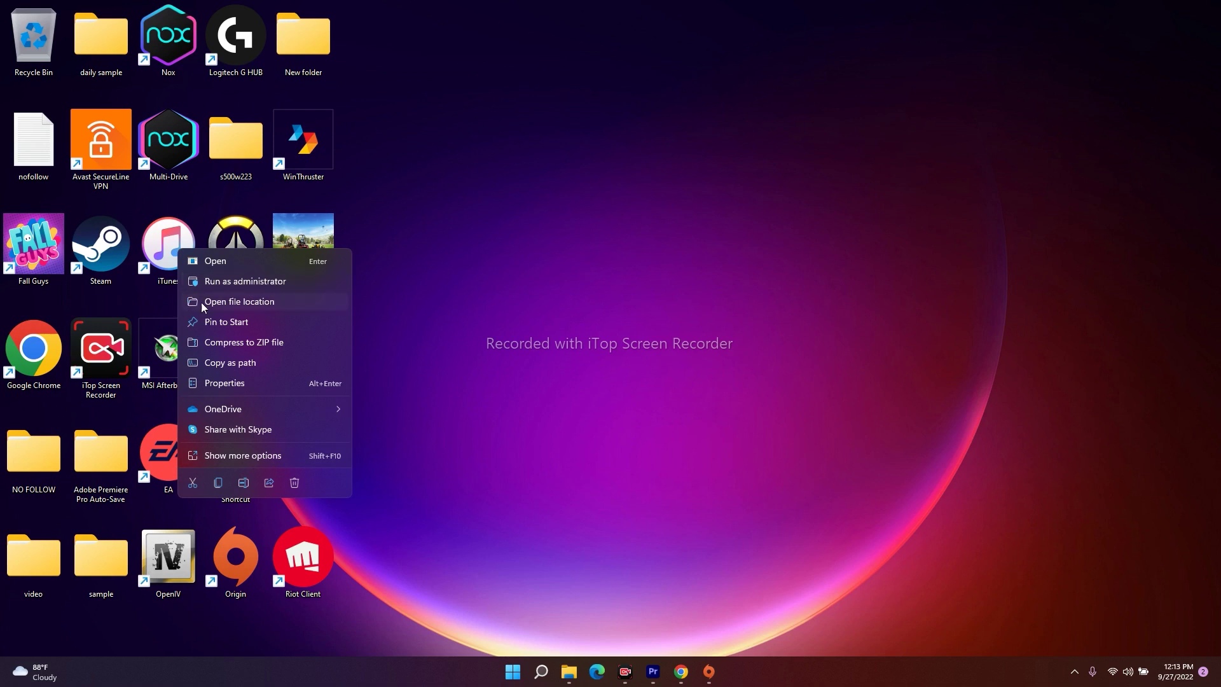
left_click(236, 303)
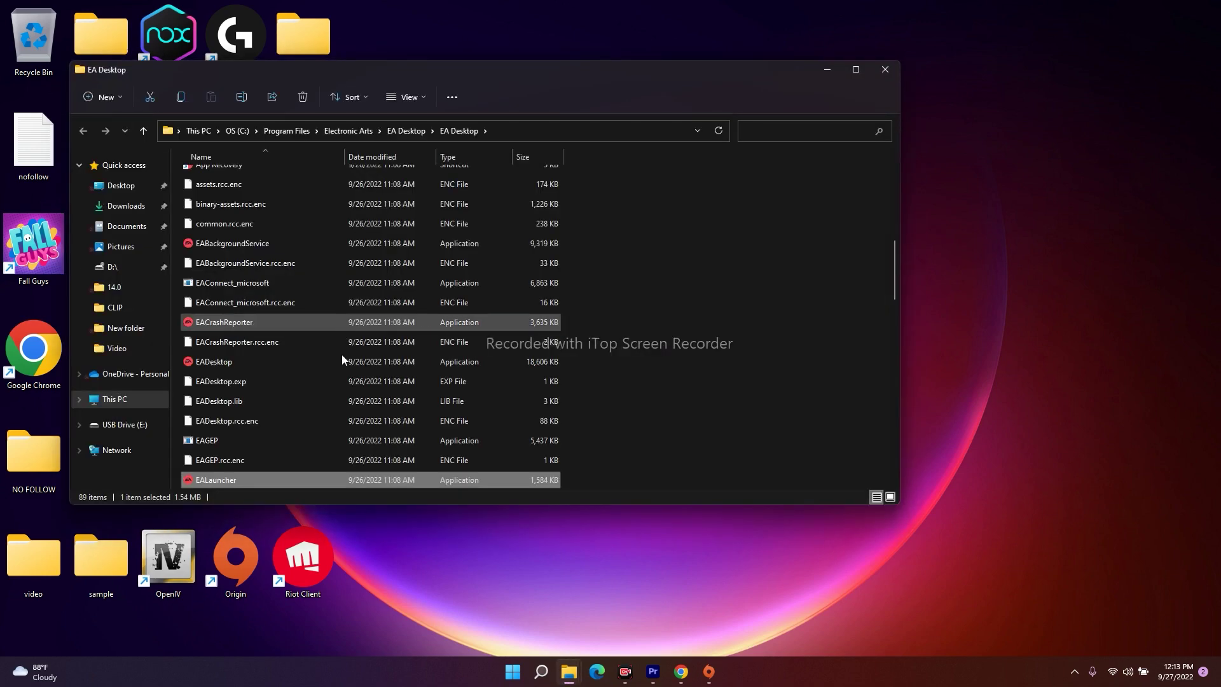
right_click(233, 478)
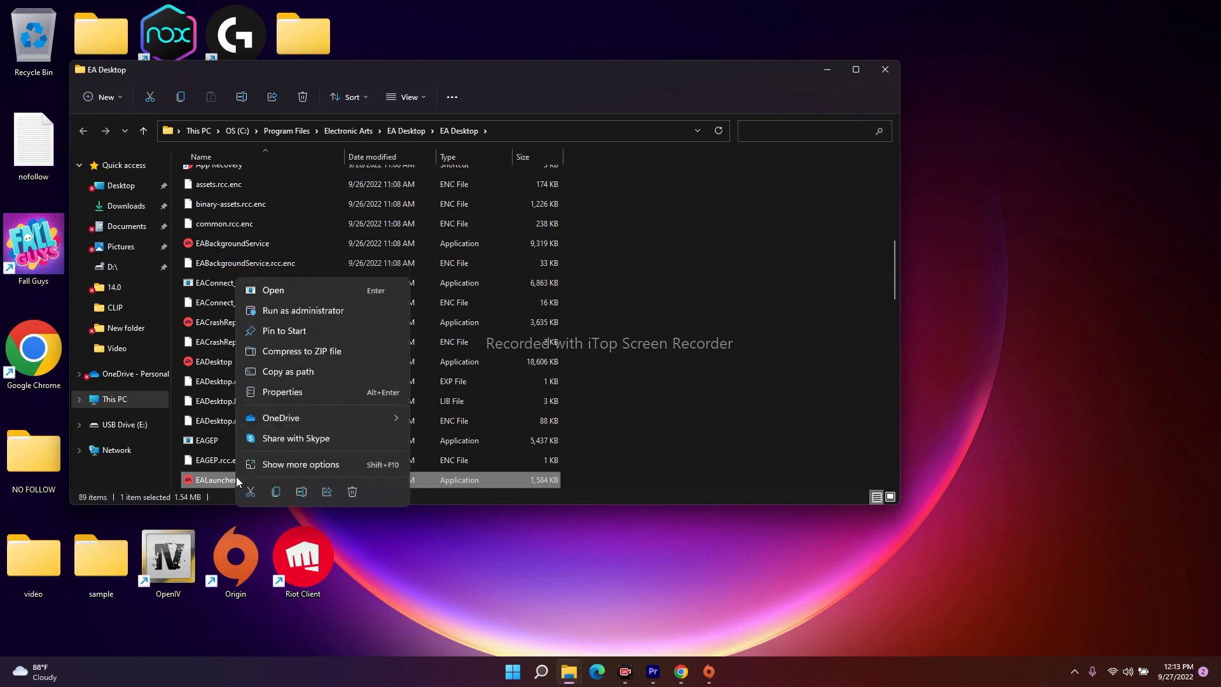
left_click(307, 464)
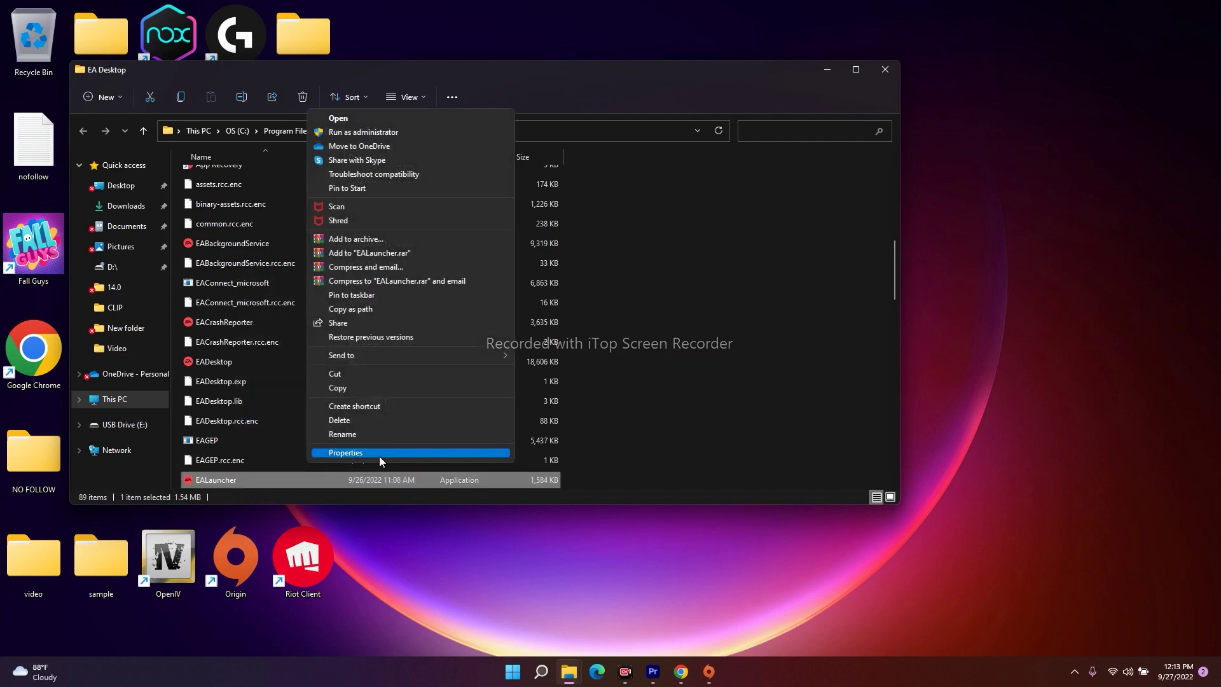
left_click(379, 455)
left_click_drag(414, 305, 706, 197)
left_click(665, 228)
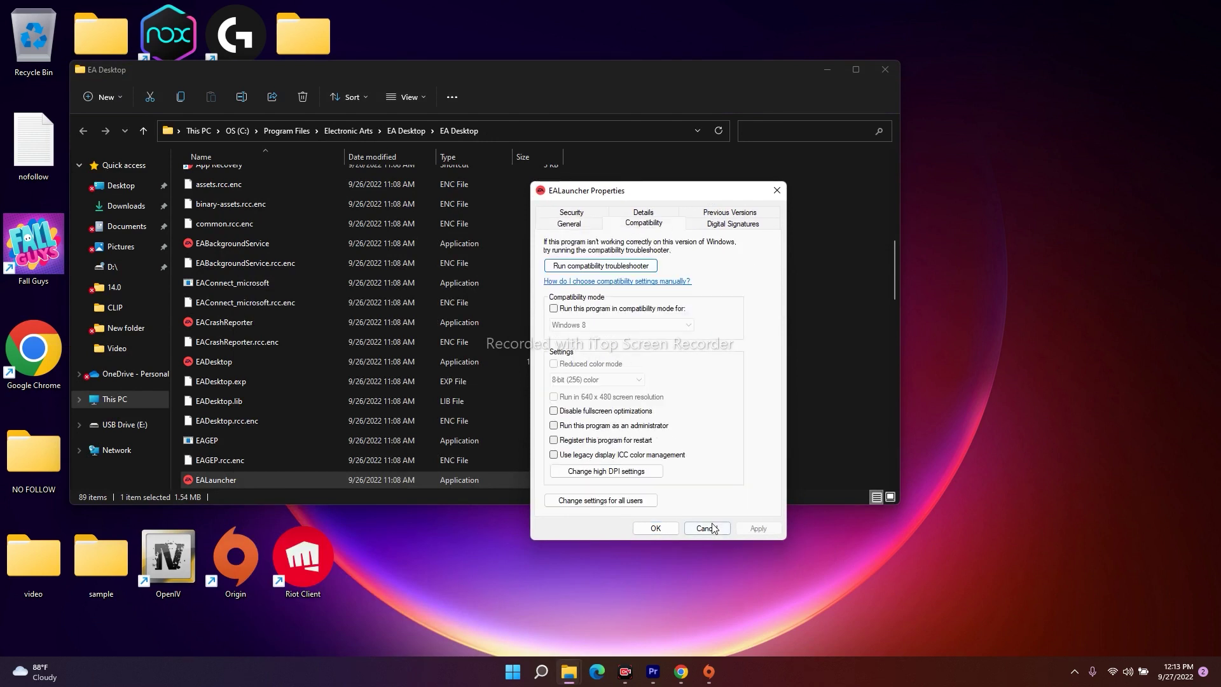
left_click(618, 426)
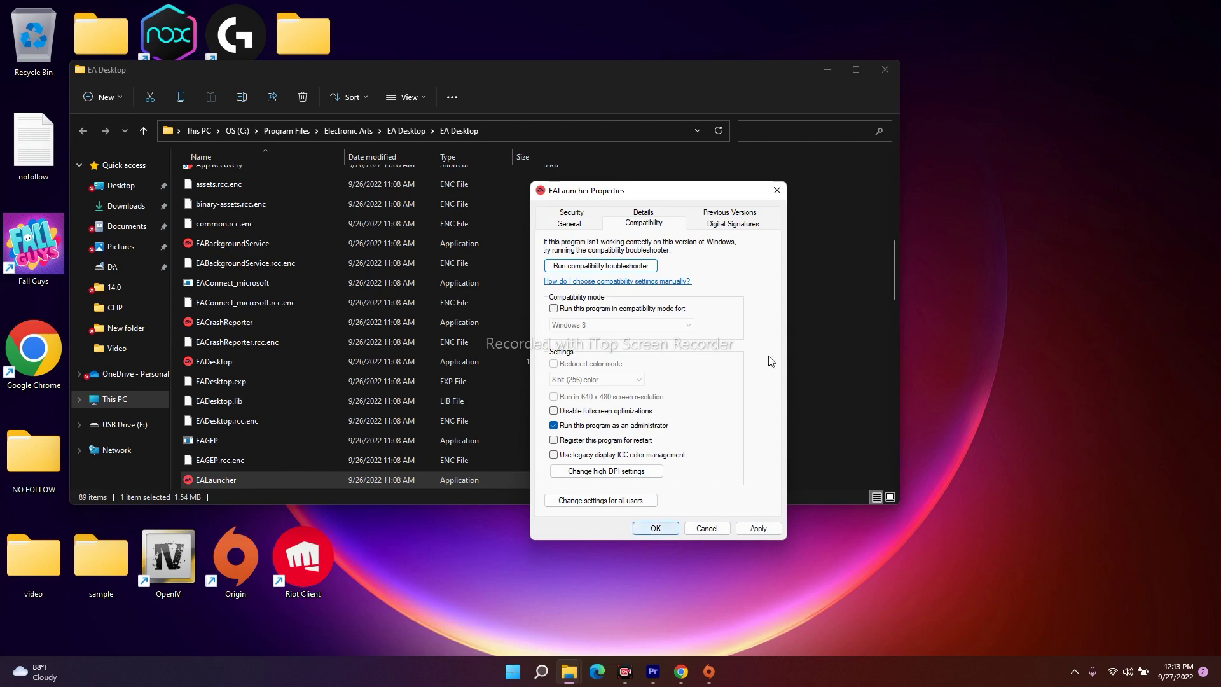
left_click(770, 193)
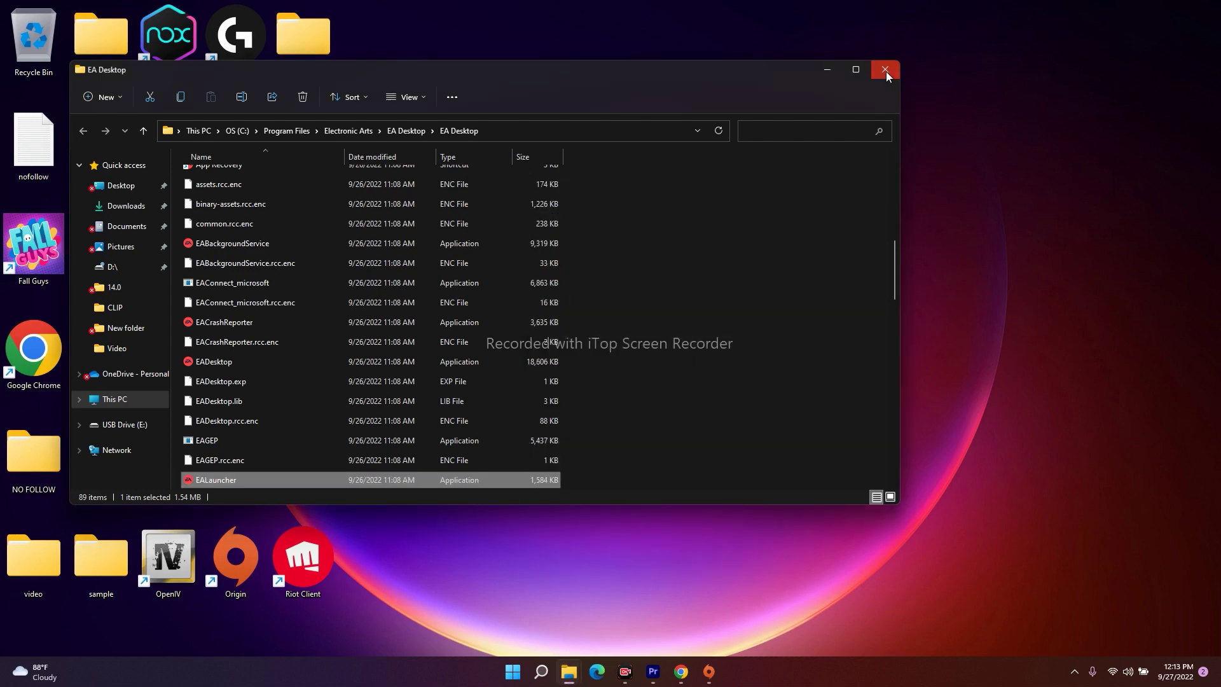
left_click(886, 71)
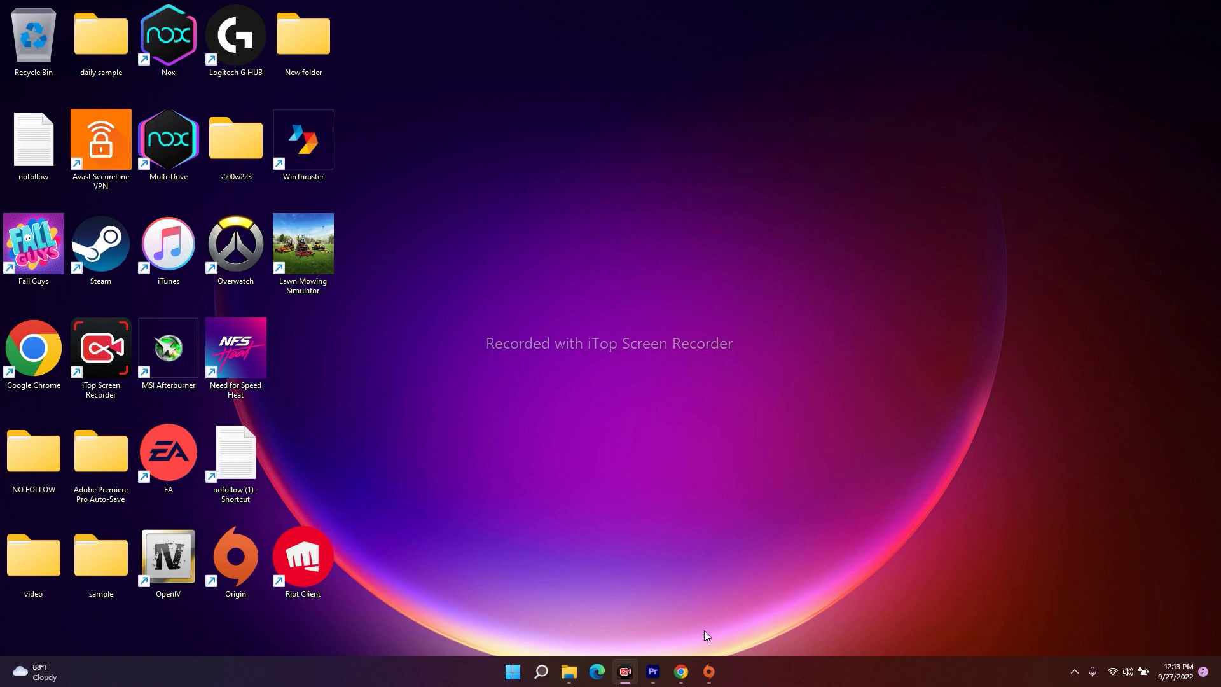
mouse_move(709, 671)
mouse_move(717, 575)
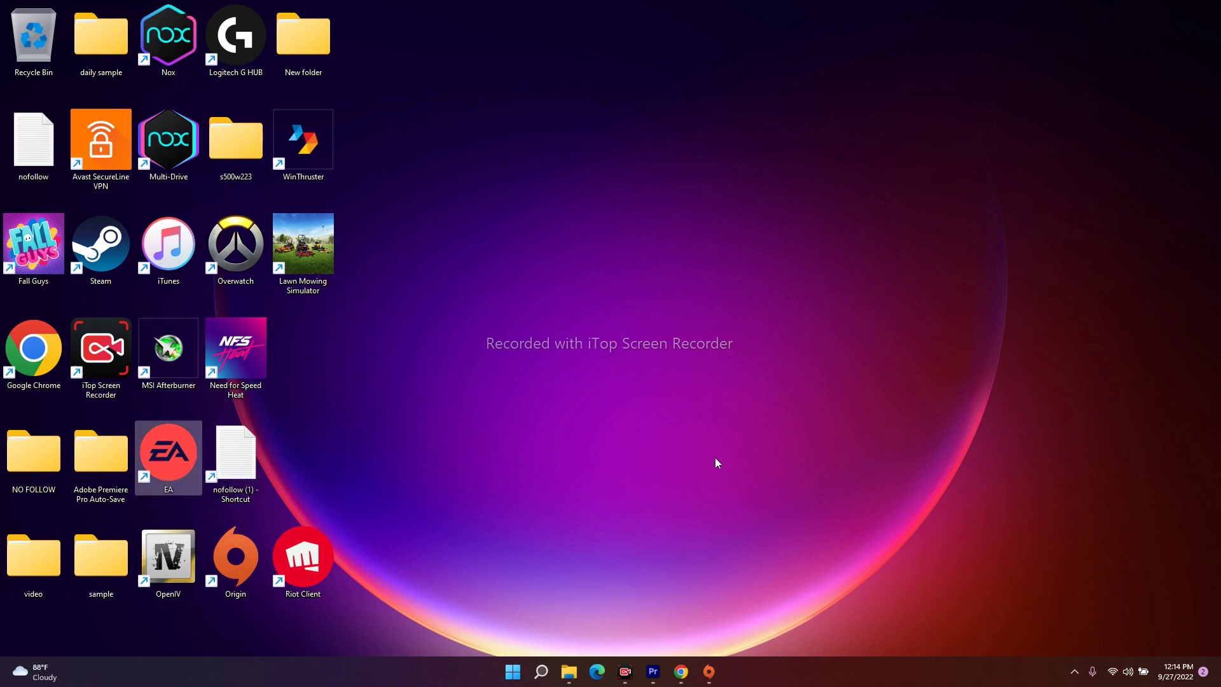
left_click(1074, 672)
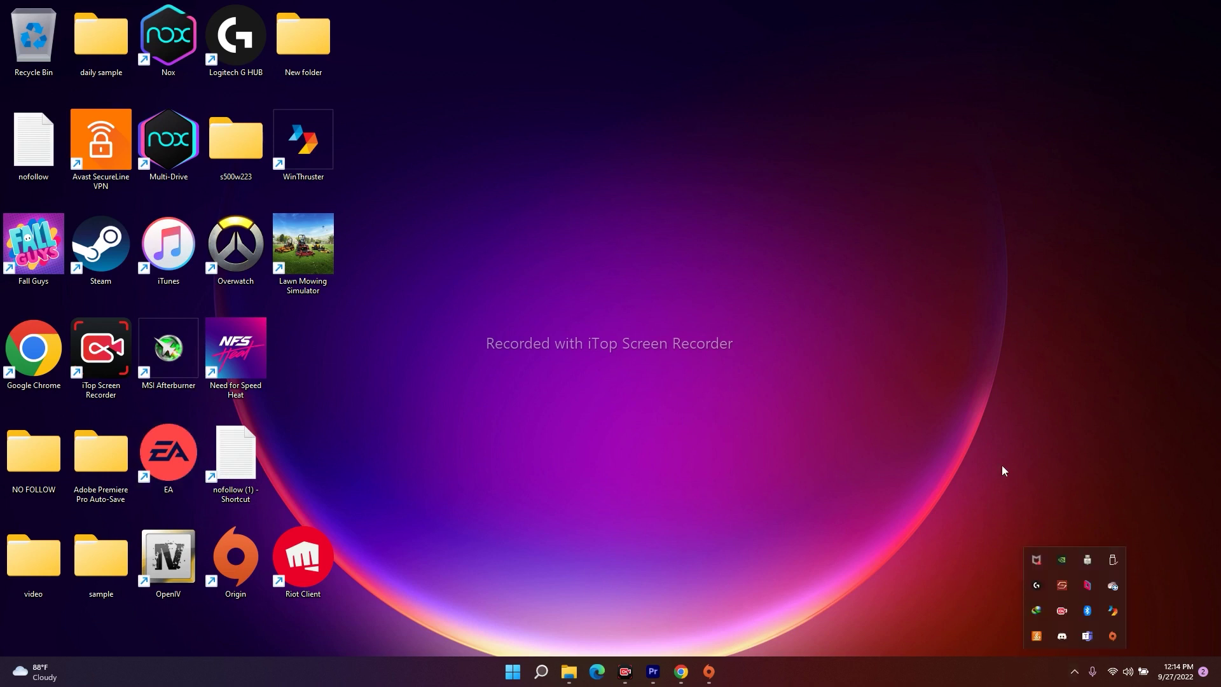
left_click(1111, 635)
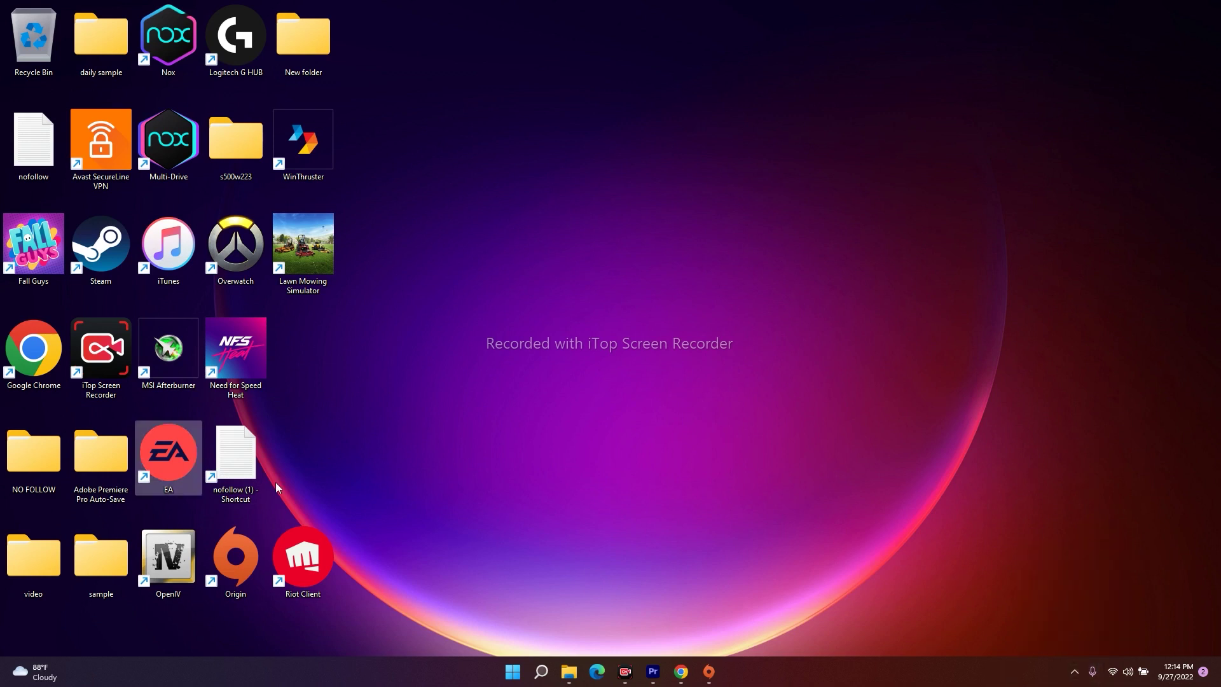
left_click(1075, 671)
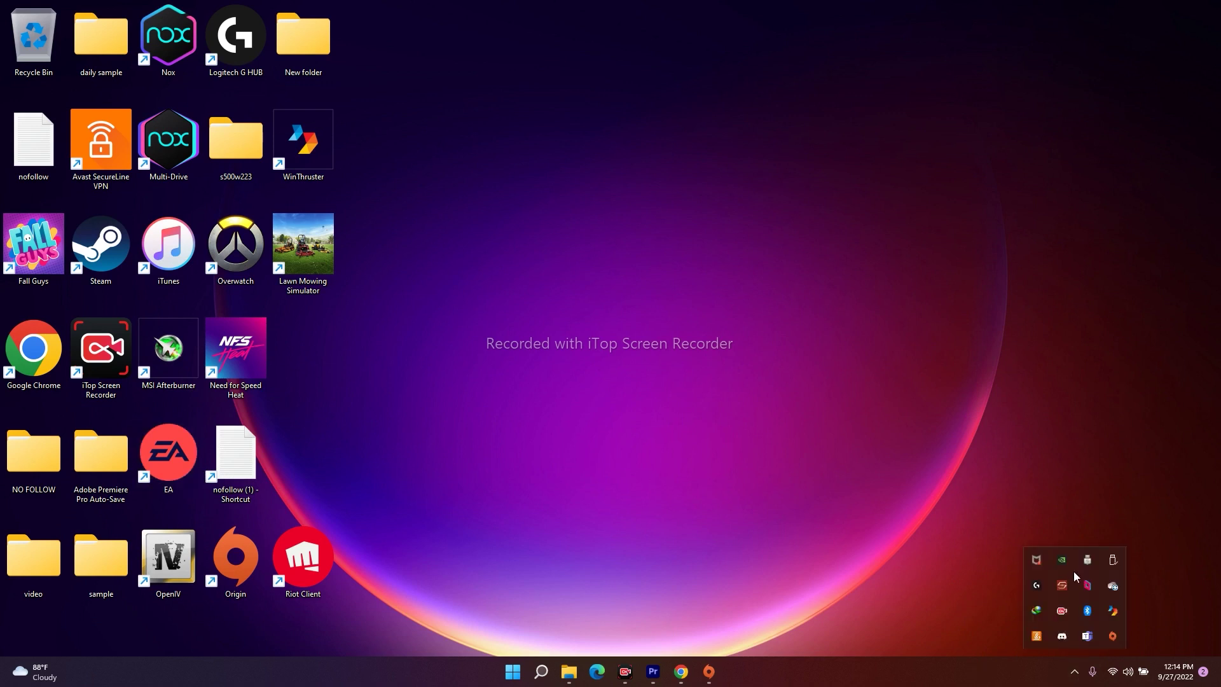
left_click(1022, 446)
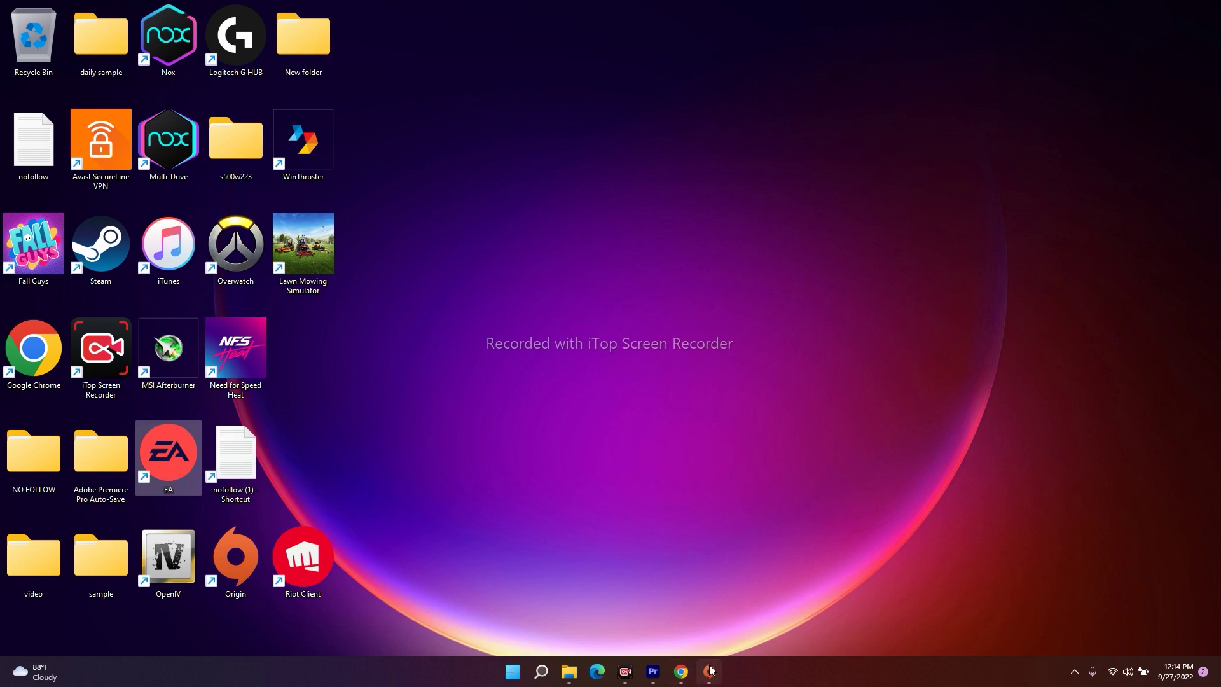
left_click(712, 417)
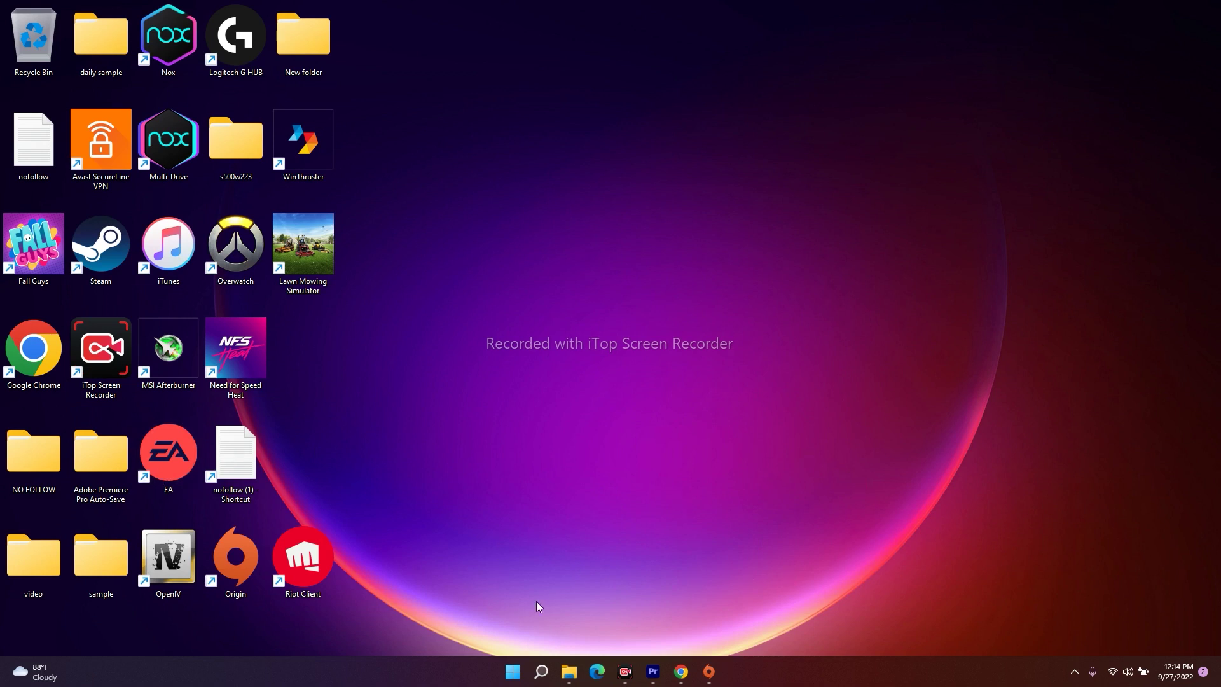
- Find Control Panel through Windows search and open its Programs and Features list
left_click(542, 671)
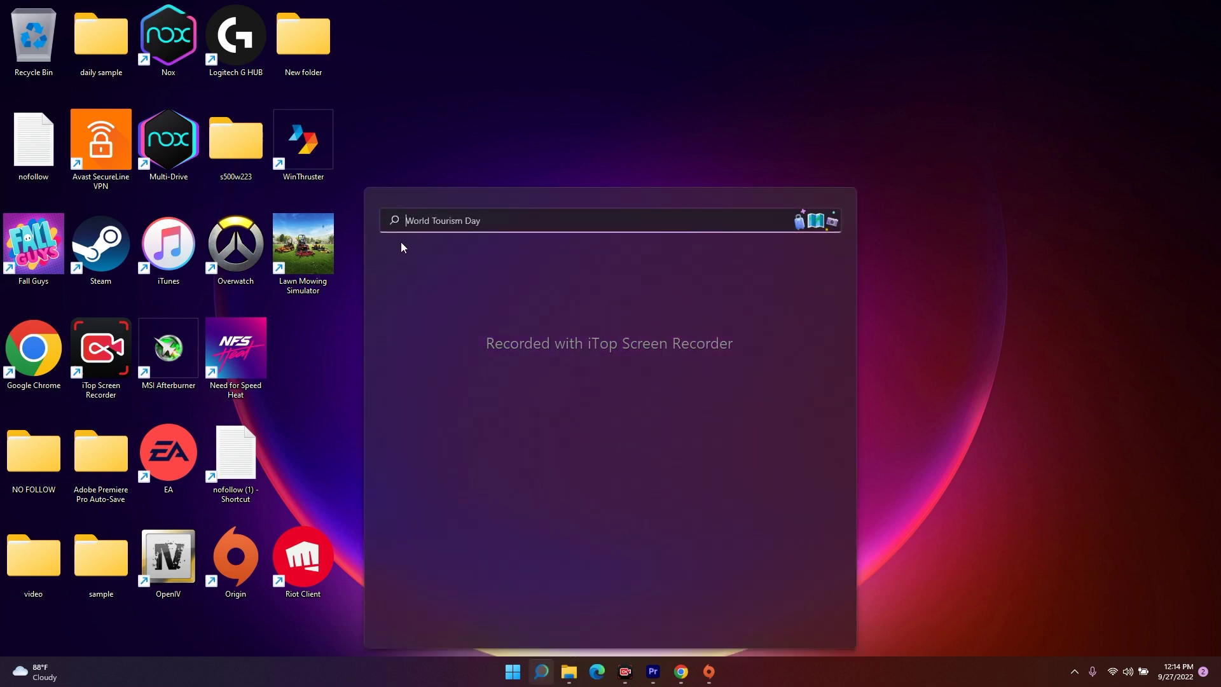
type("cONTR")
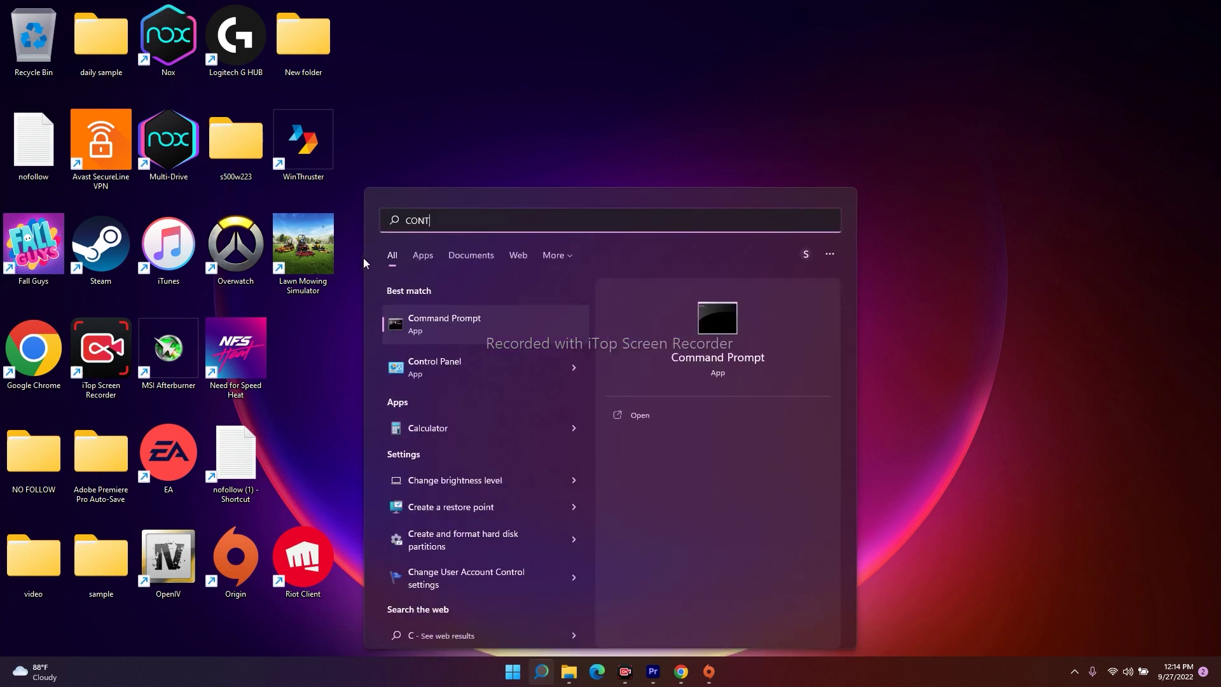
type("OL PANEL")
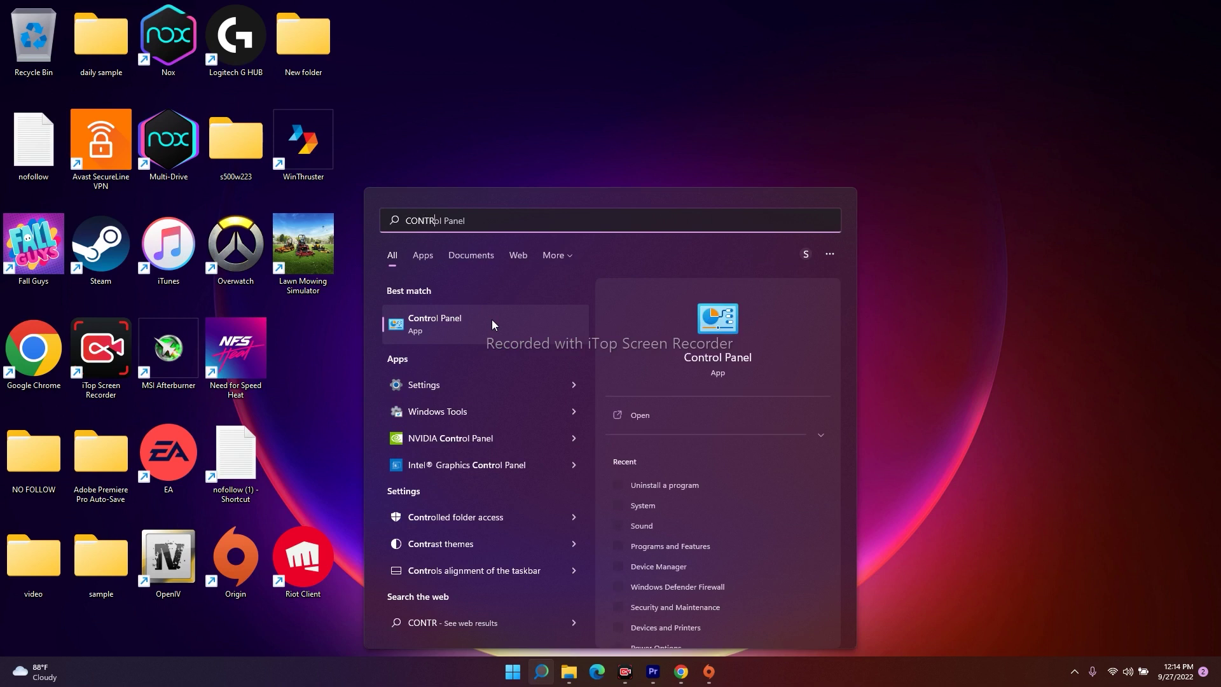
left_click(495, 322)
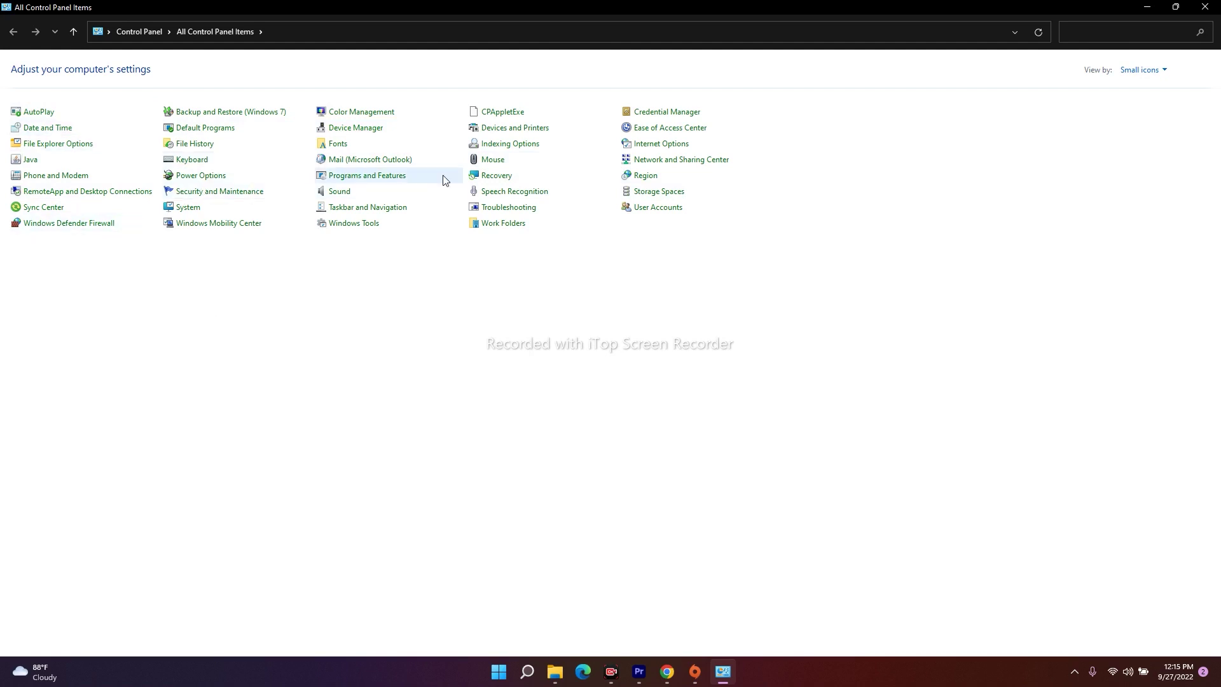
left_click(390, 176)
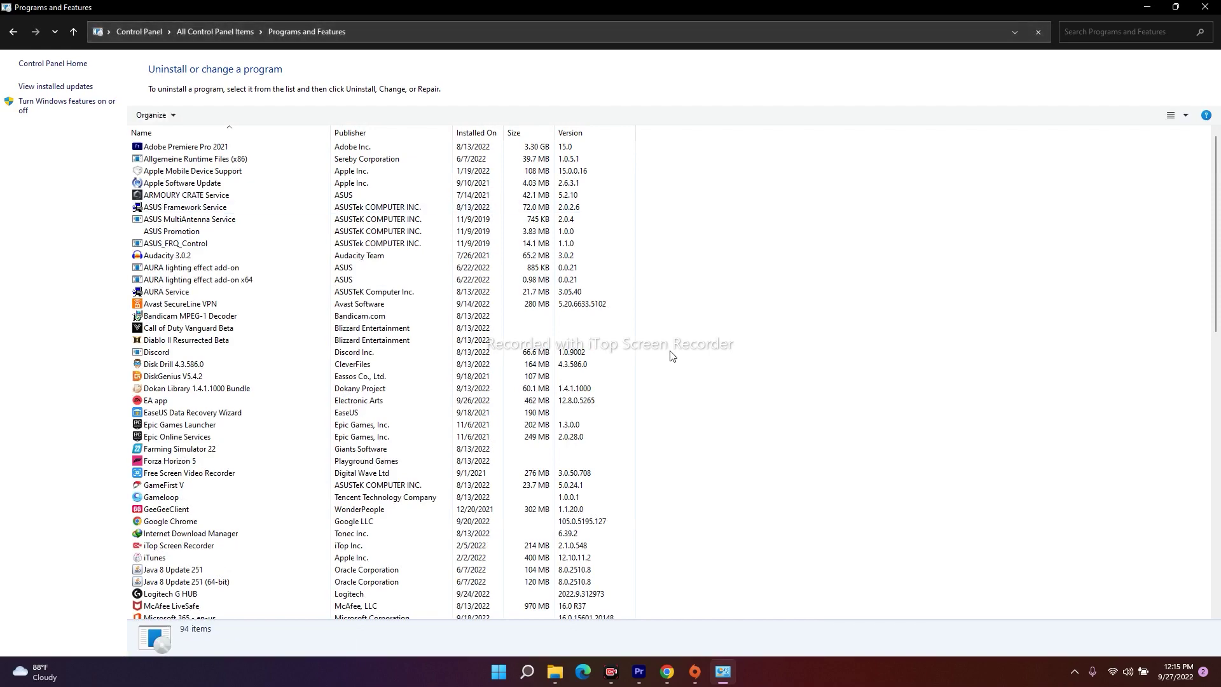
- Find Origin in the installed programs list, bring up its Uninstall option, dismiss it without uninstalling, and close Programs and Features
scroll(670, 355, "down", 10)
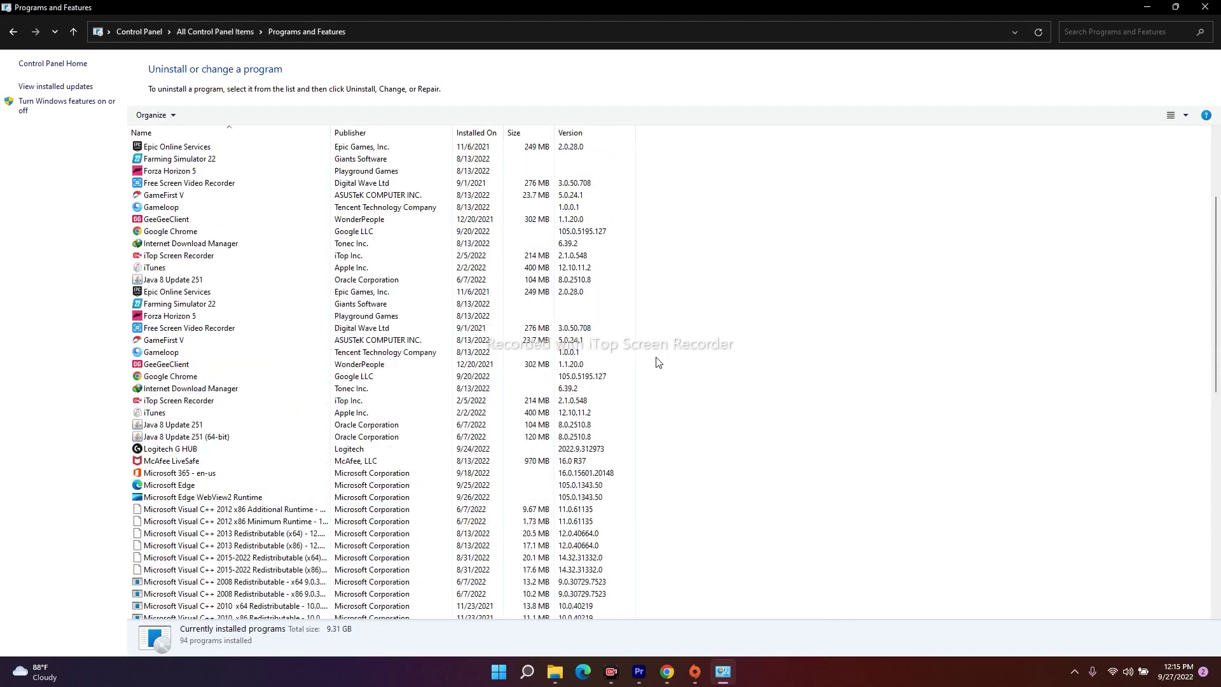
scroll(657, 362, "up", 5)
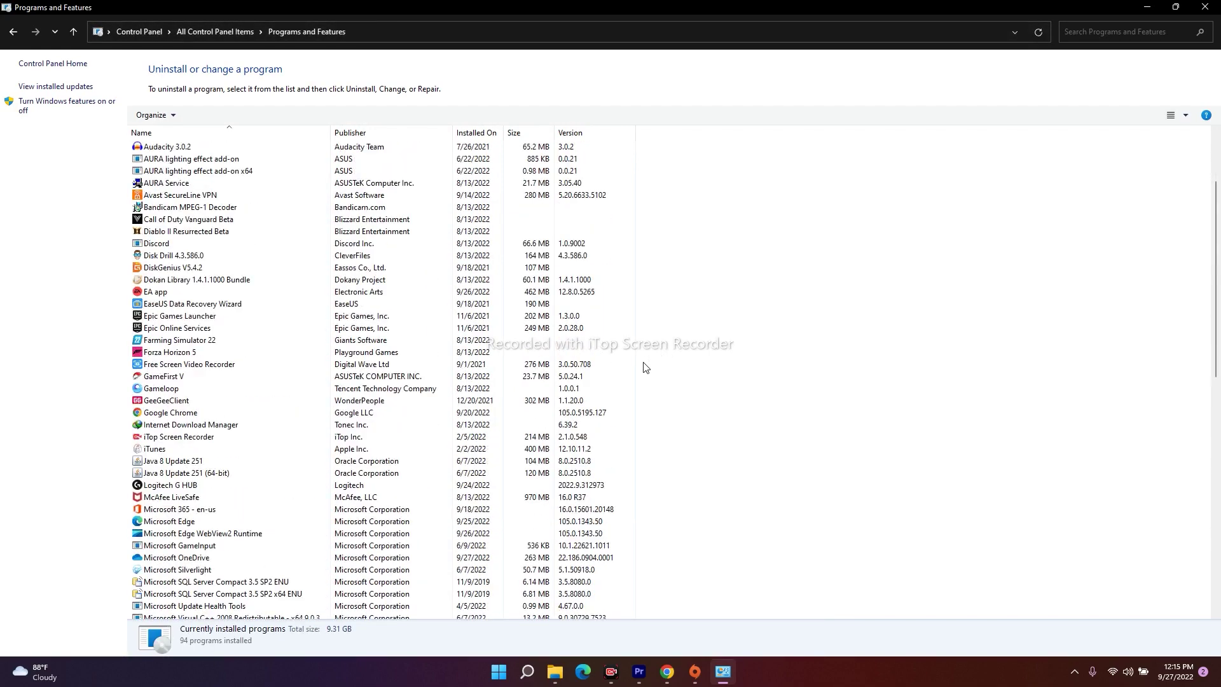
scroll(645, 367, "up", 3)
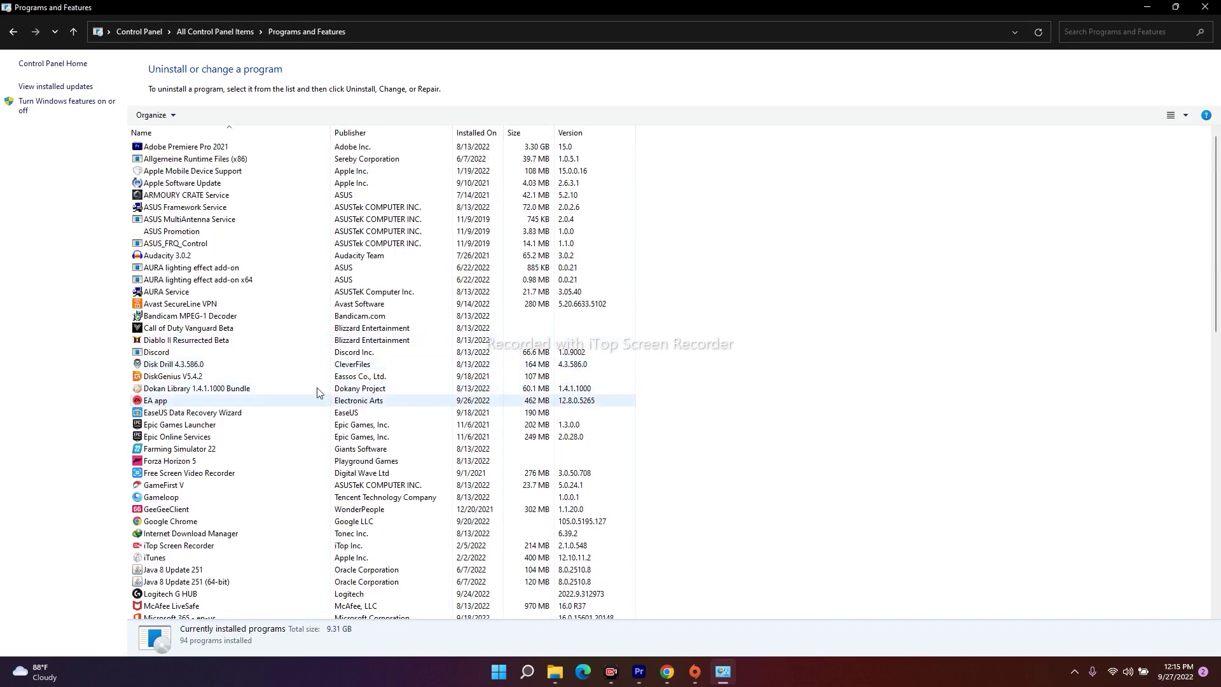
scroll(170, 403, "down", 11)
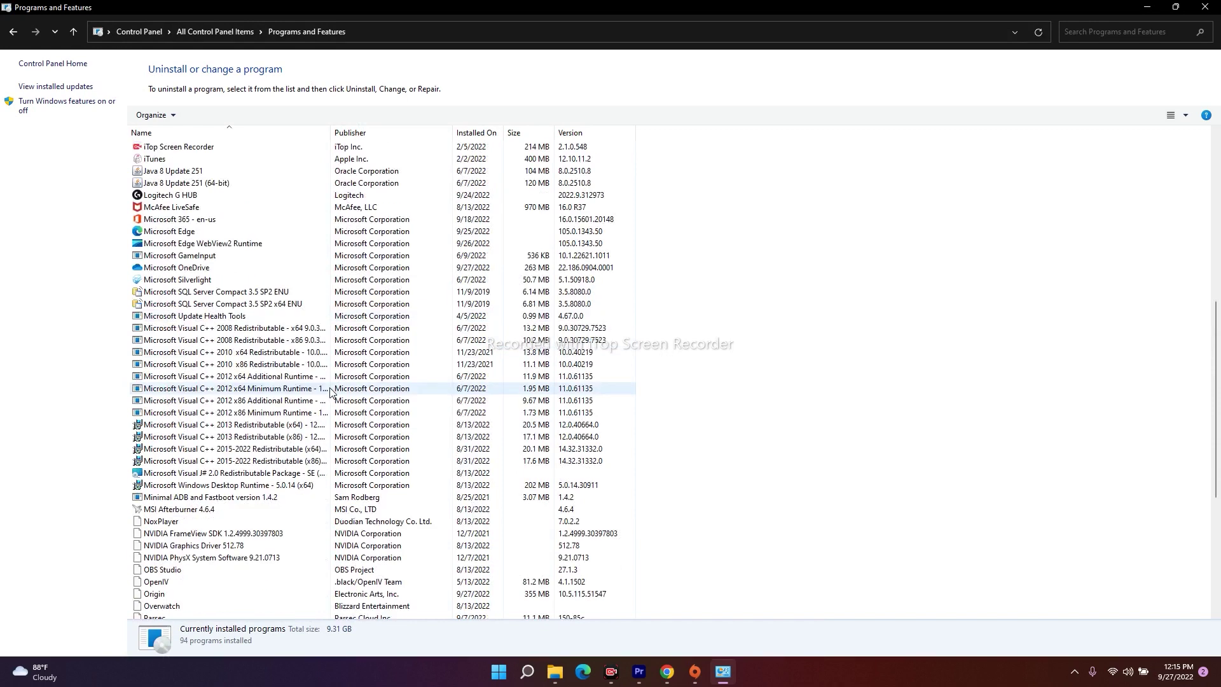
scroll(331, 393, "down", 7)
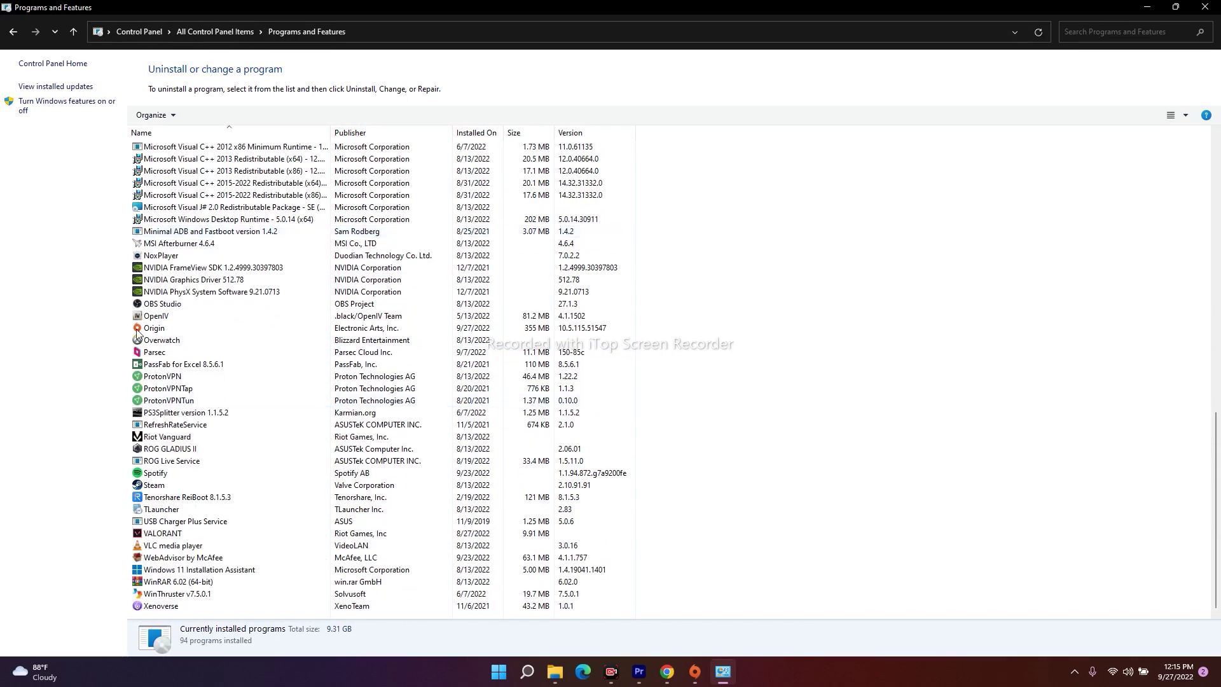
left_click(155, 329)
right_click(169, 331)
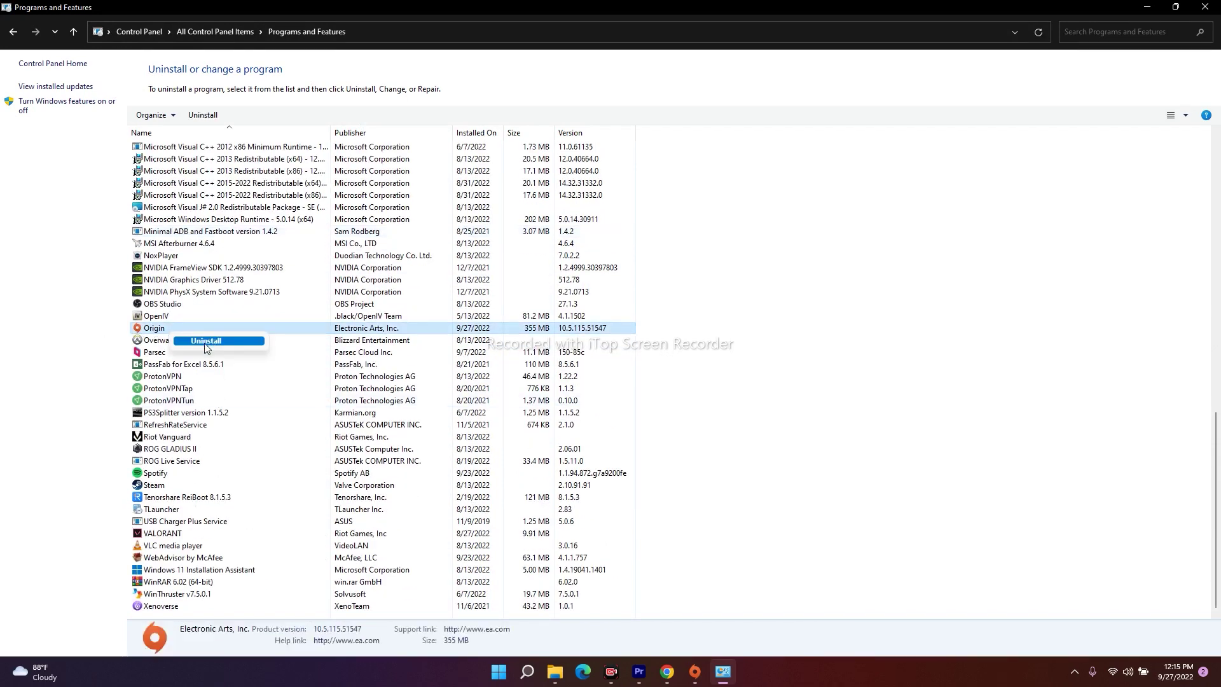
left_click(918, 453)
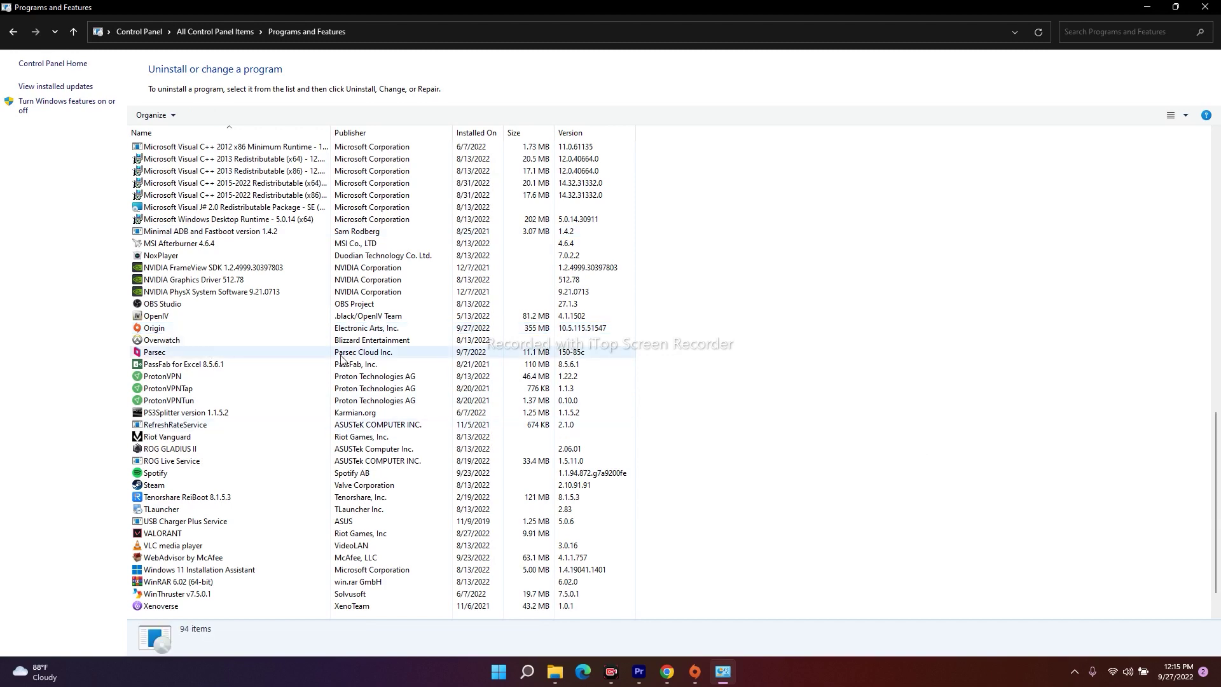
scroll(153, 363, "up", 14)
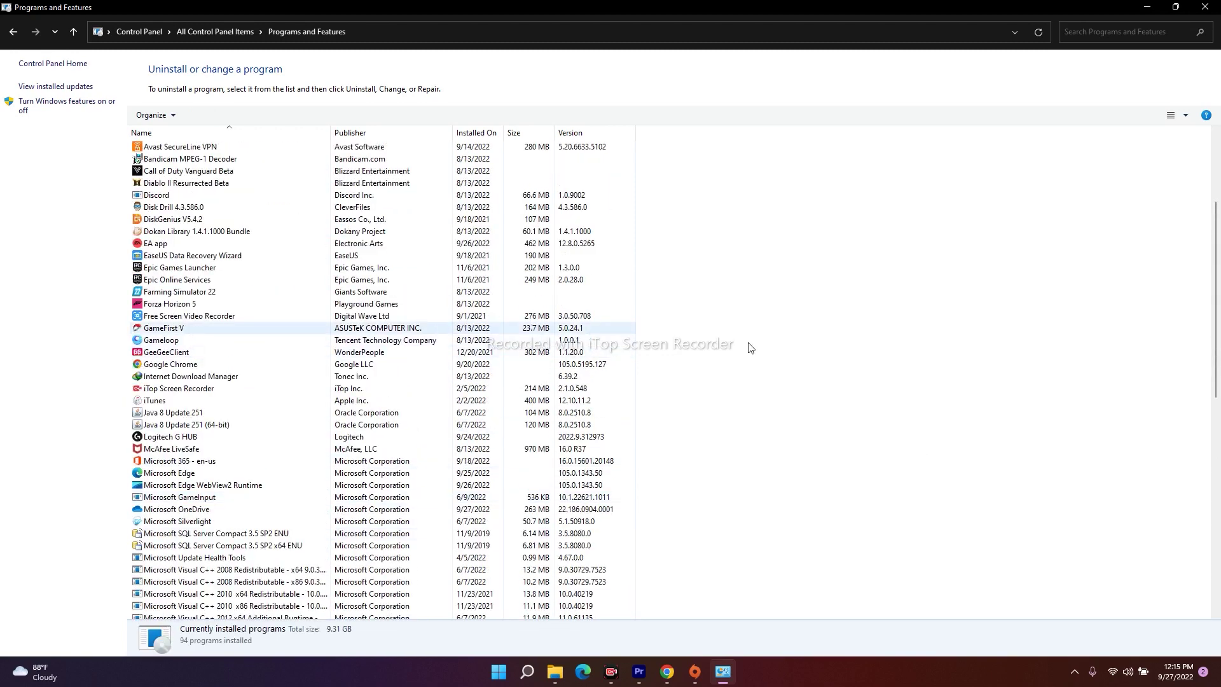
left_click(1205, 7)
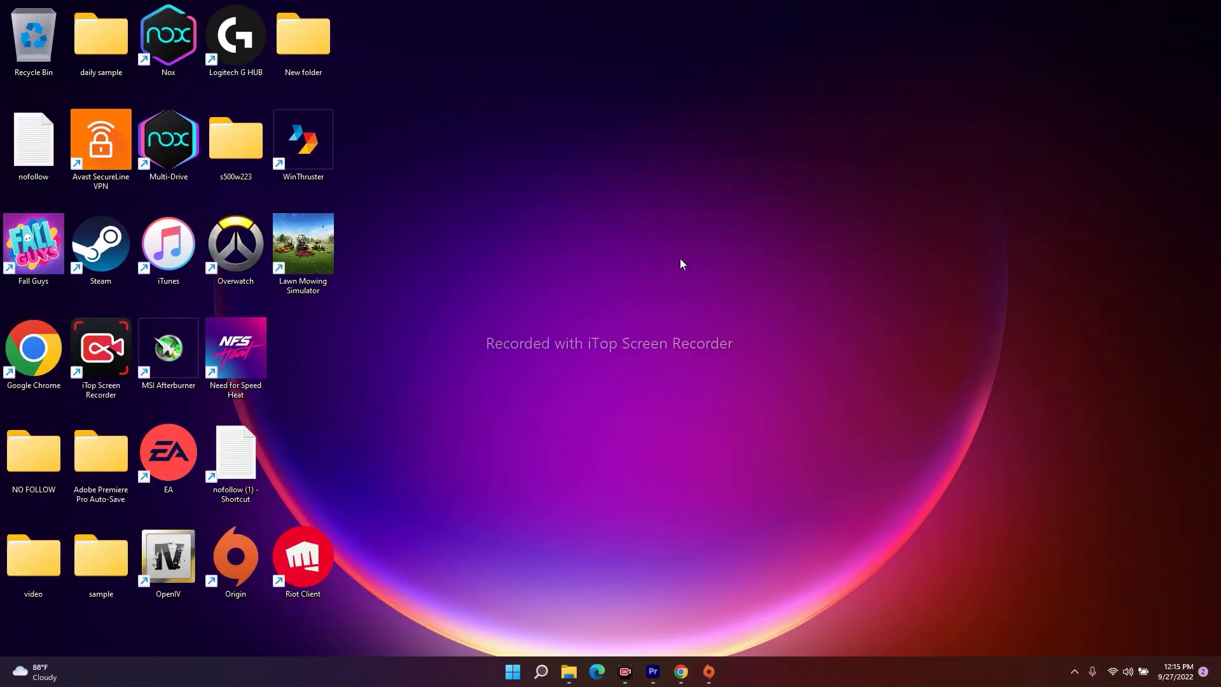